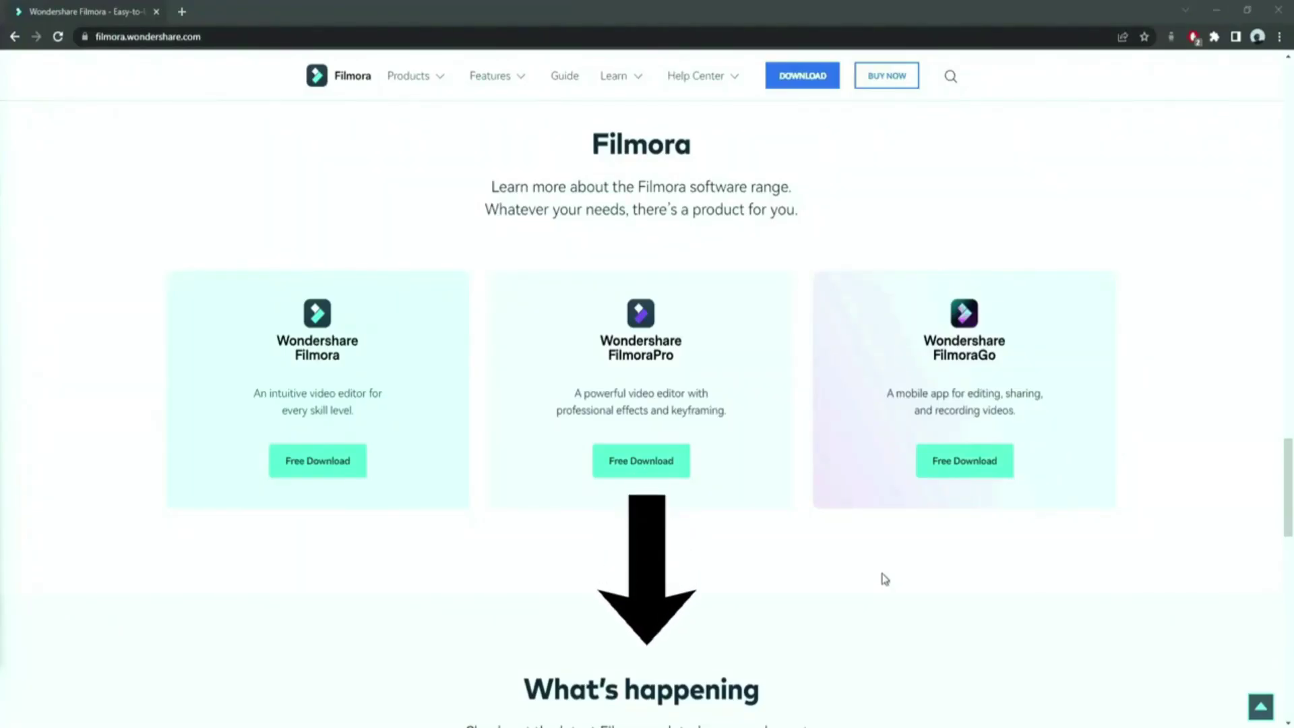
Download the Filmora installer, run it to install the editor, and launch Filmora
{"action": "left_click", "coordinate": [802, 80]}
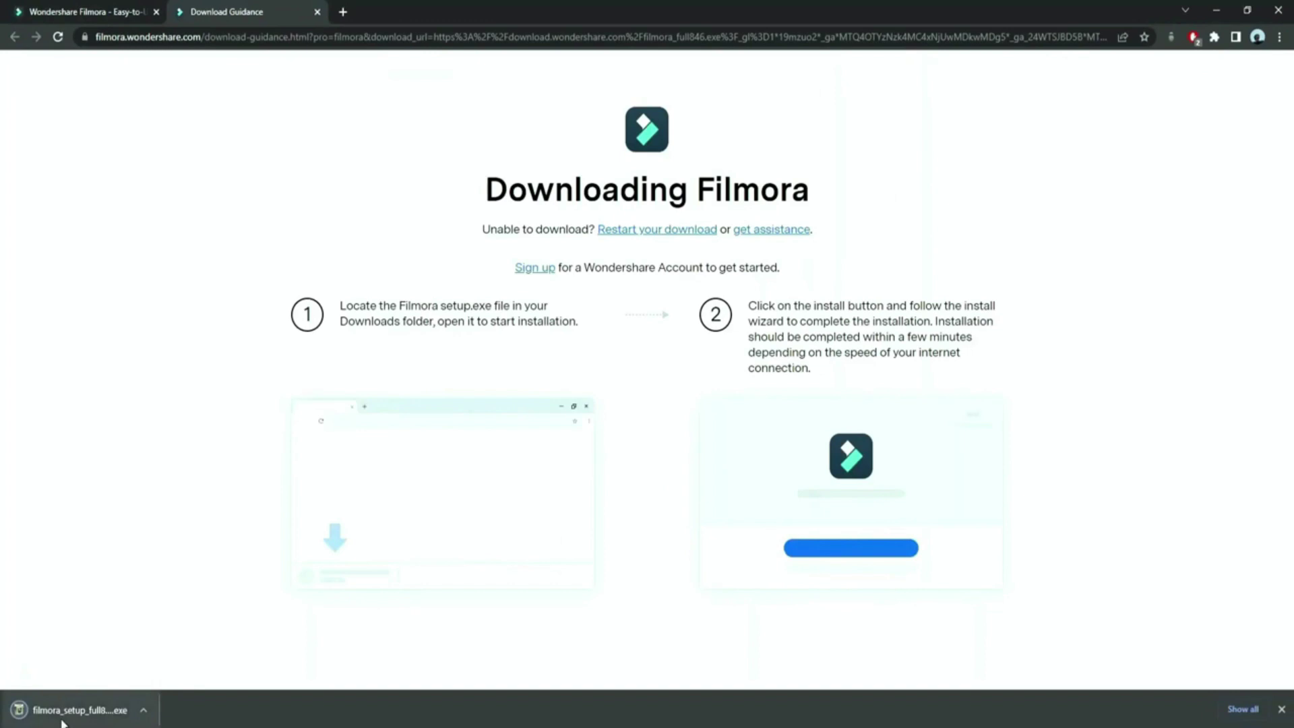
{"action": "left_click", "coordinate": [73, 716]}
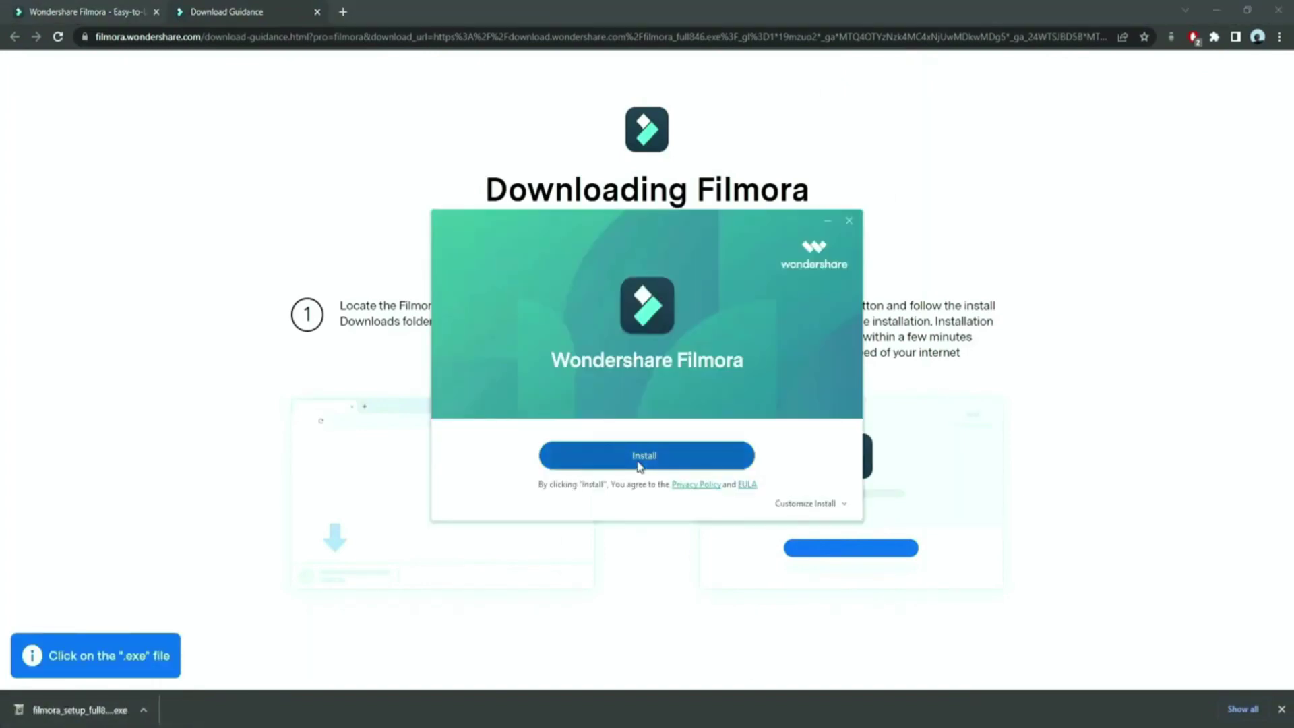
{"action": "left_click", "coordinate": [639, 466]}
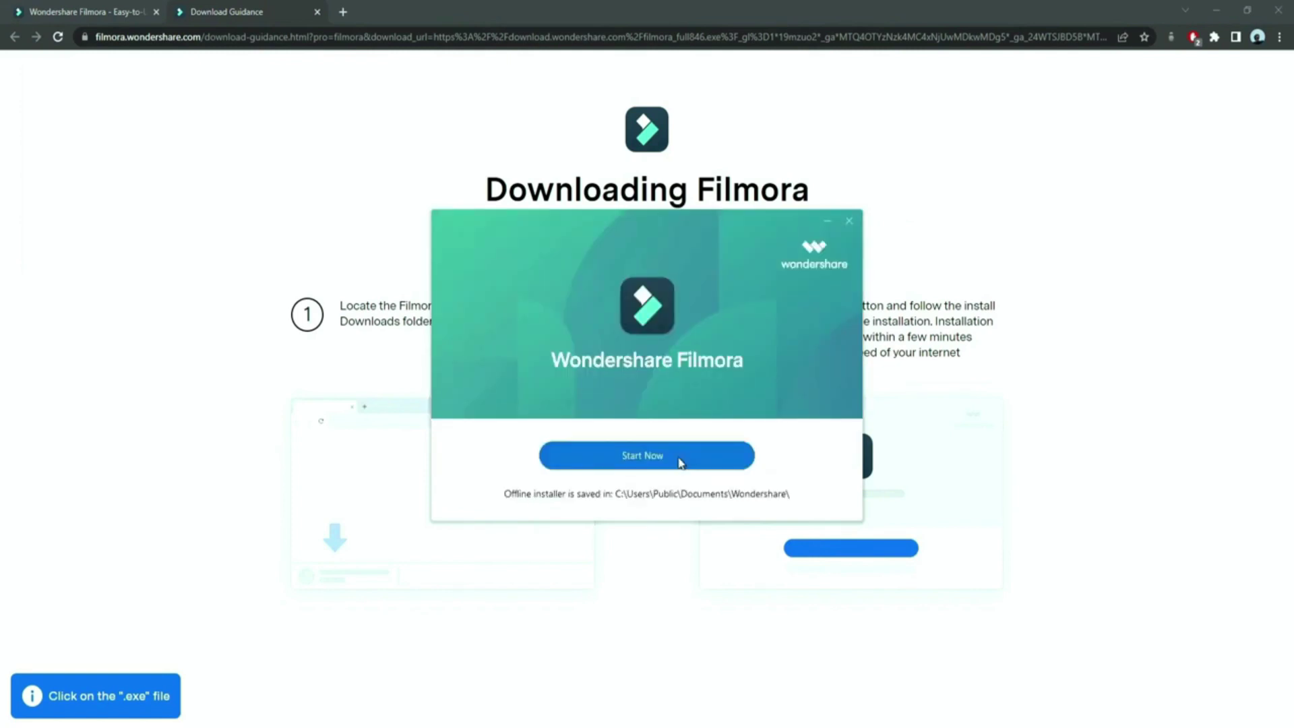
{"action": "left_click", "coordinate": [677, 461]}
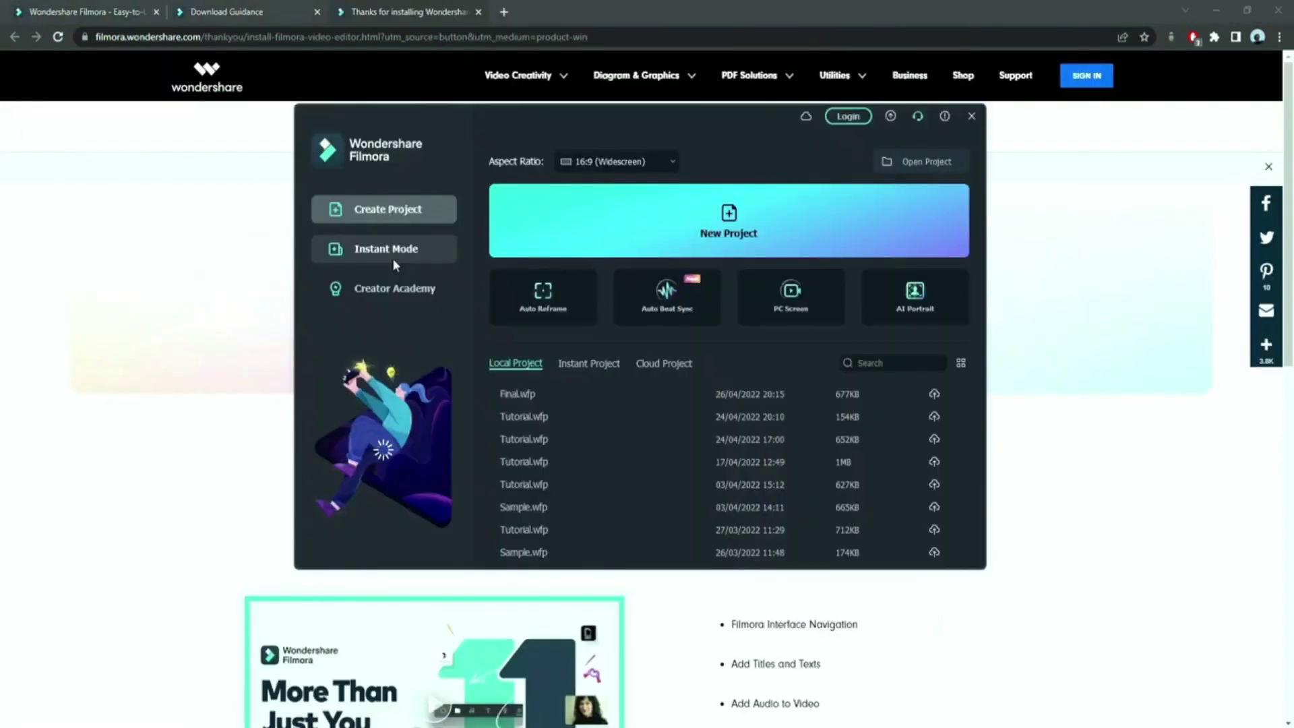
{"action": "left_click", "coordinate": [392, 258]}
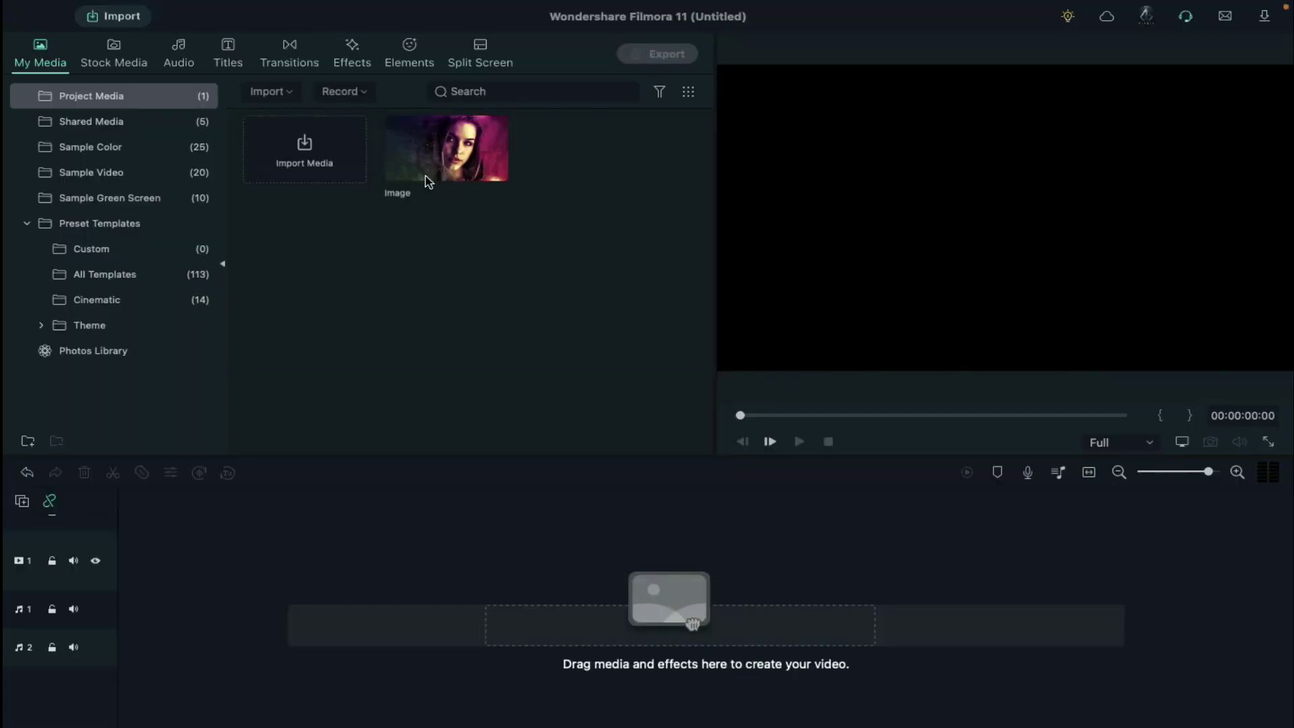
Place the image on video track 1 and keyframe its scale from 100% at the start to 110% at 00:00:05:00
{"action": "left_click_drag", "start_coordinate": [426, 180], "coordinate": [124, 562]}
{"action": "double_click", "coordinate": [222, 558]}
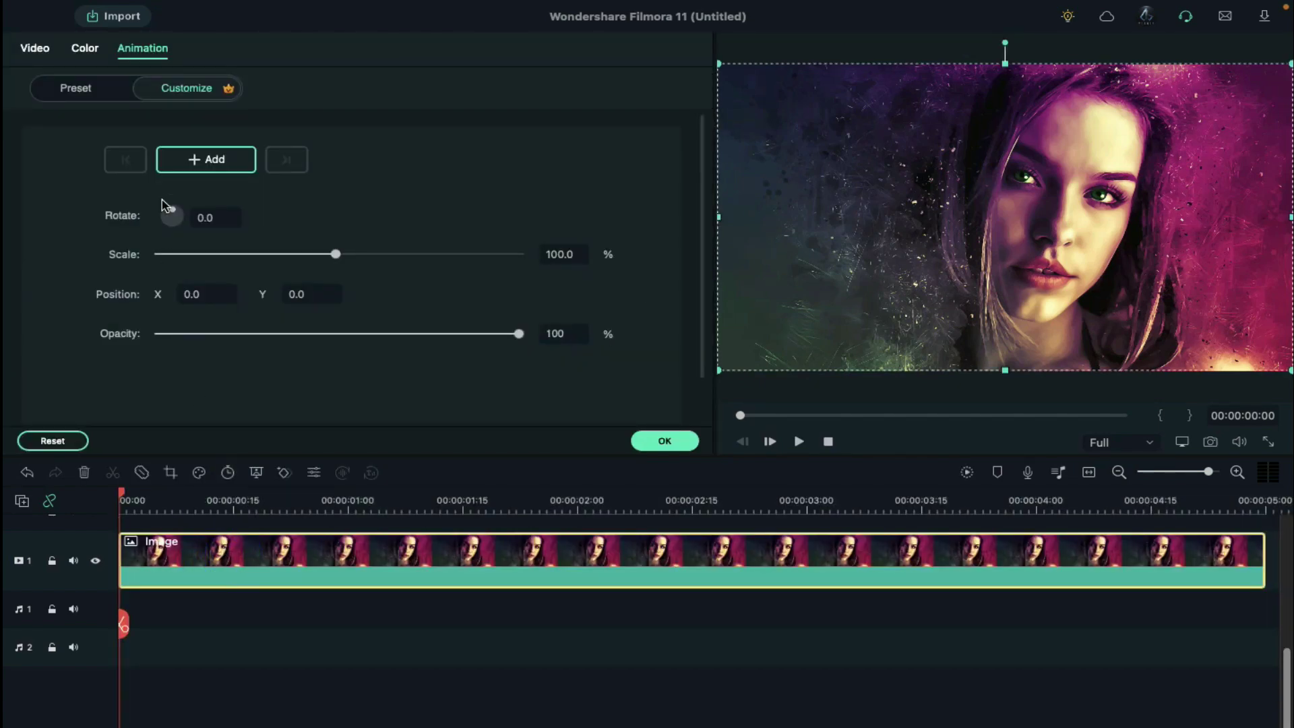
{"action": "left_click", "coordinate": [189, 168]}
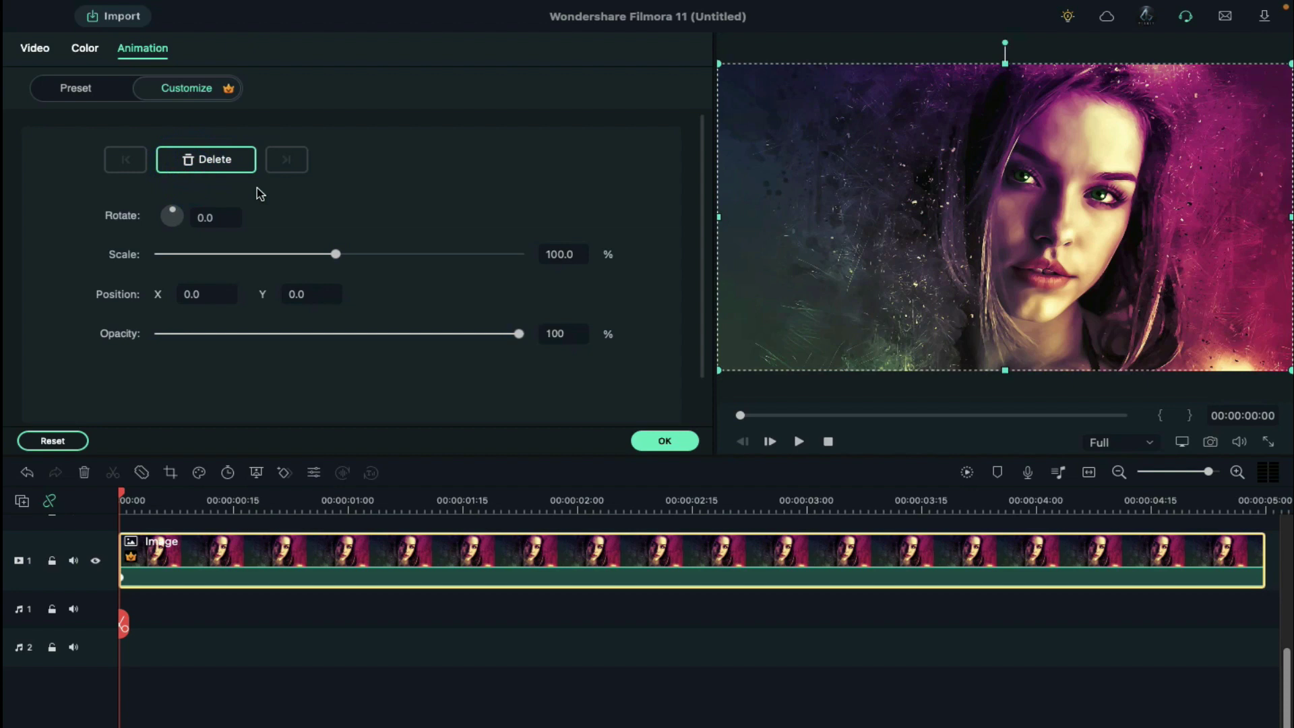
{"action": "left_click", "coordinate": [1263, 509]}
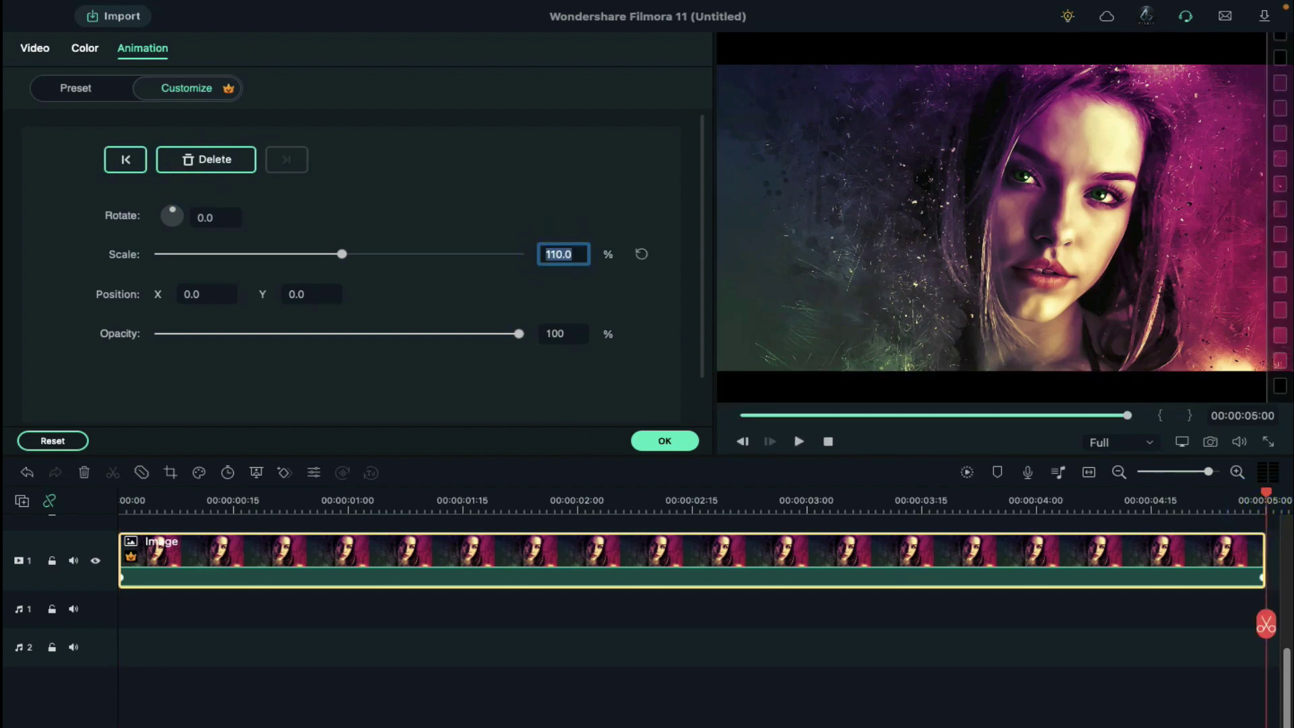
{"action": "key", "text": "Return"}
{"action": "left_click", "coordinate": [648, 441]}
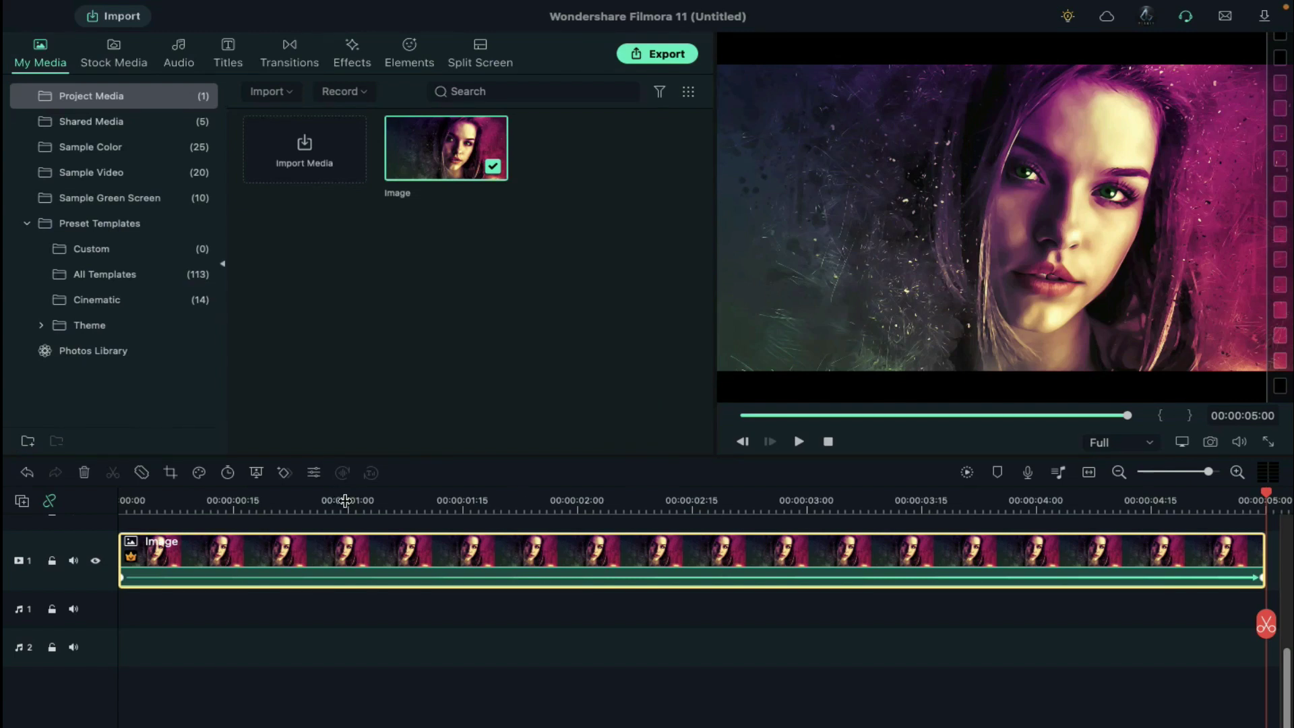
Add the Square Blur effect on track 2 from 00:00:01:05 and trim it to the image's end at 00:00:05:00
{"action": "left_click_drag", "start_coordinate": [346, 501], "coordinate": [382, 501]}
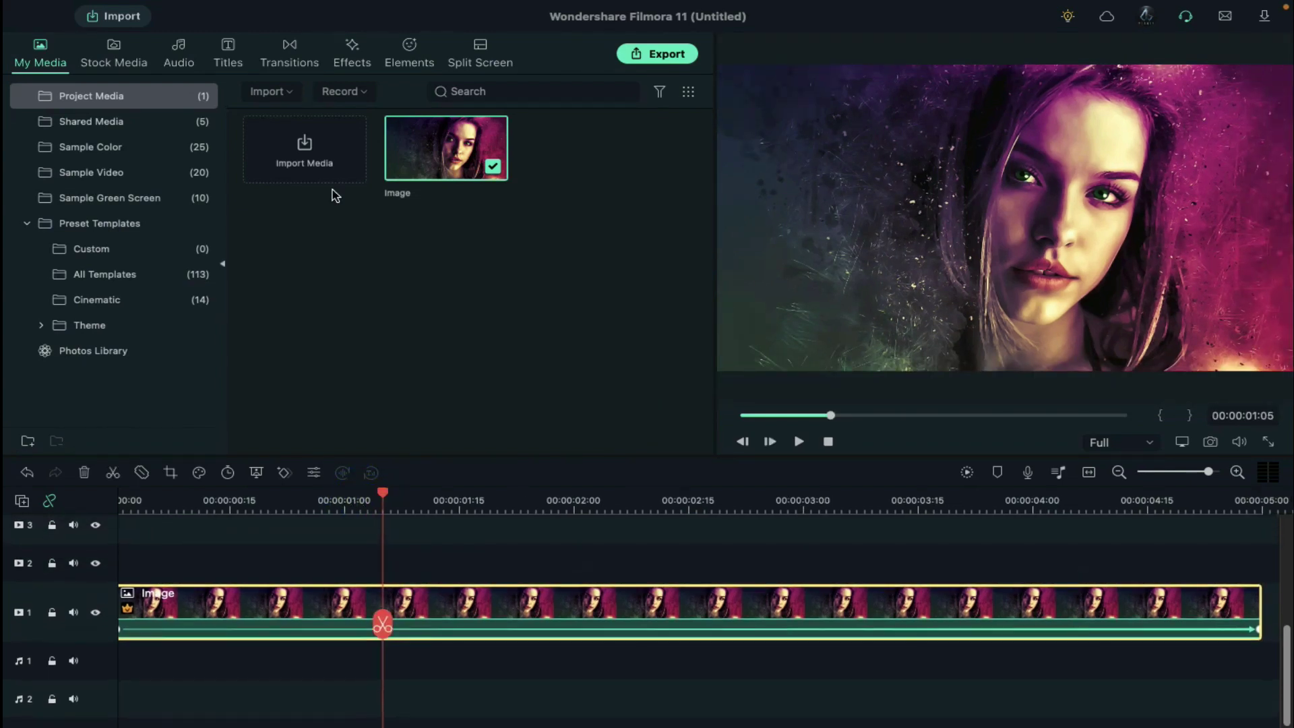
{"action": "left_click", "coordinate": [362, 62]}
{"action": "left_click_drag", "start_coordinate": [294, 142], "coordinate": [390, 558]}
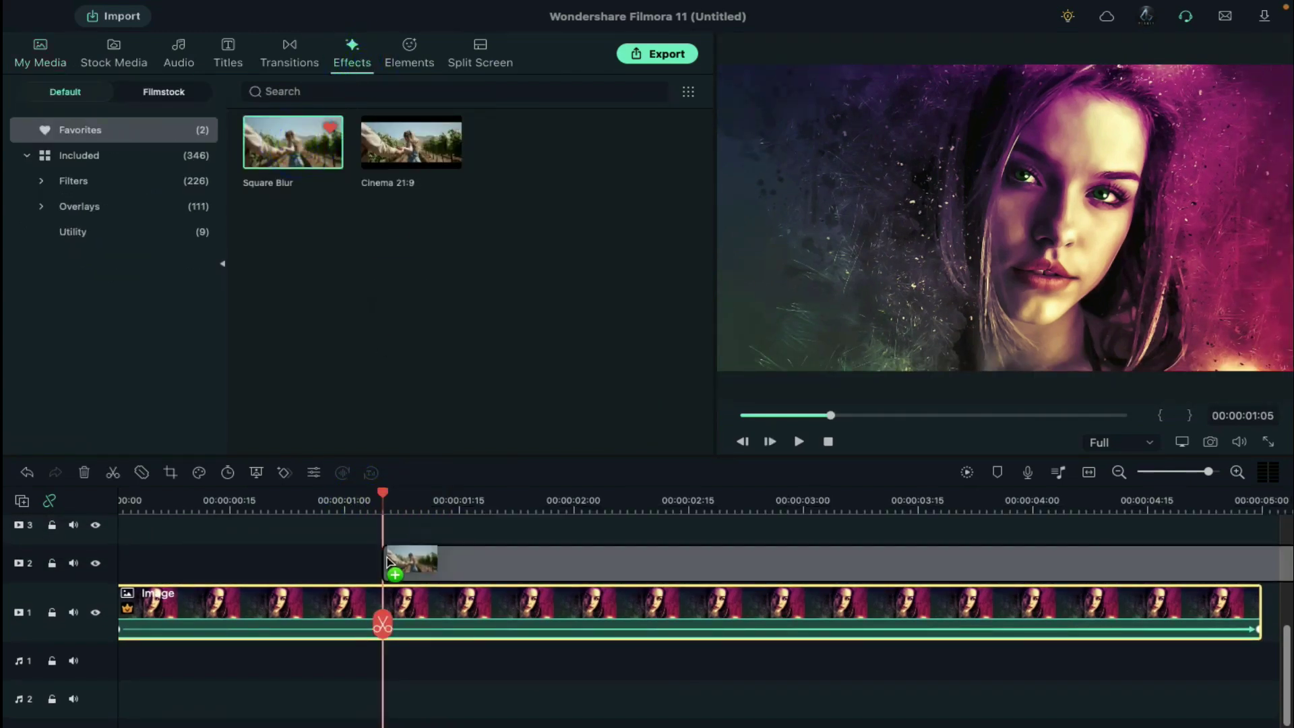
{"action": "left_click", "coordinate": [1263, 507]}
{"action": "left_click", "coordinate": [1263, 624]}
{"action": "left_click", "coordinate": [1272, 569]}
{"action": "key", "text": "Delete"}
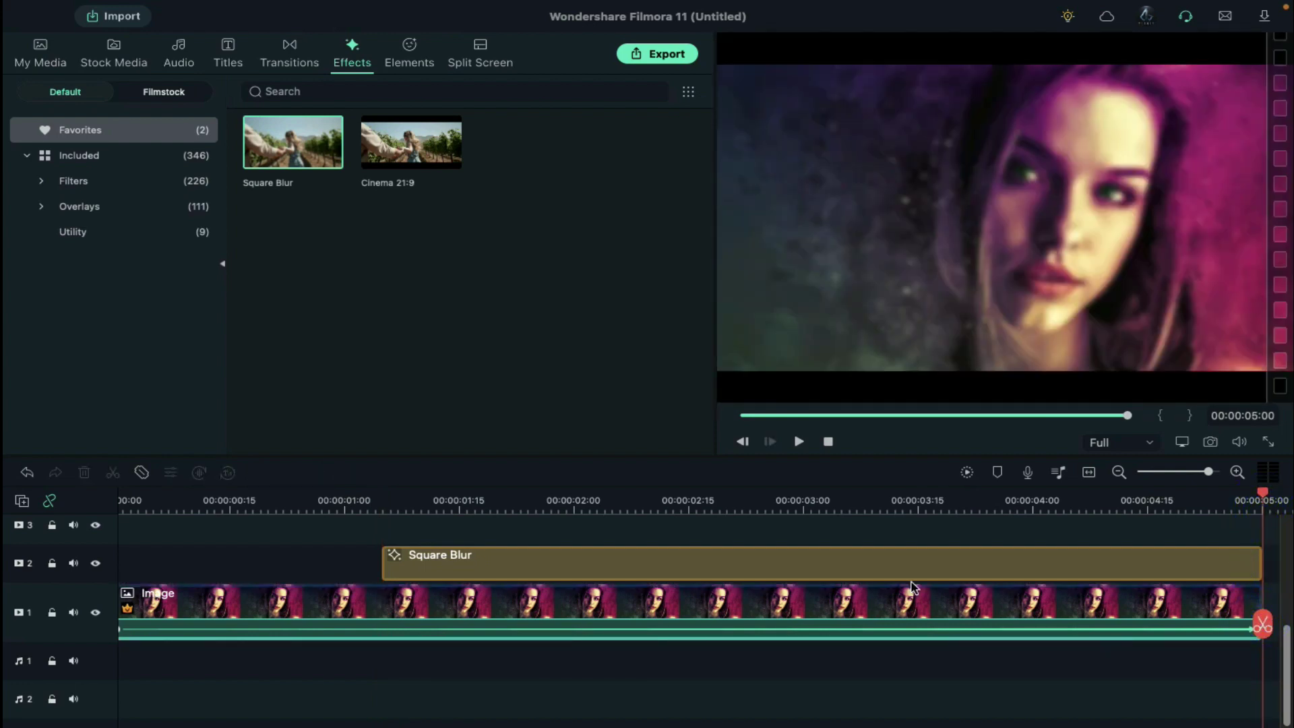
Split the Square Blur effect on track 2 at 00:00:01:23
{"action": "left_click", "coordinate": [549, 512]}
{"action": "key", "text": "Left"}
{"action": "key", "text": "Left"}
{"action": "key", "text": "Left"}
{"action": "key", "text": "Left"}
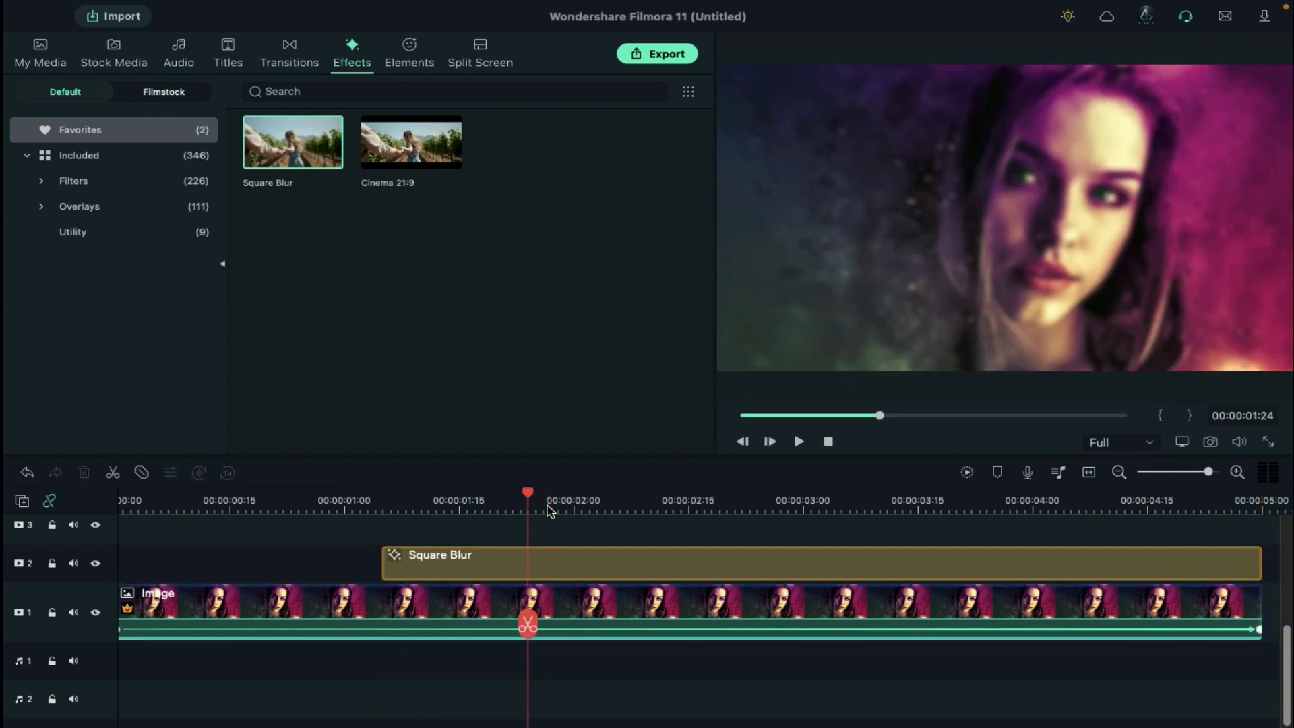
{"action": "key", "text": "Left"}
{"action": "left_click", "coordinate": [540, 554]}
{"action": "left_click", "coordinate": [523, 620]}
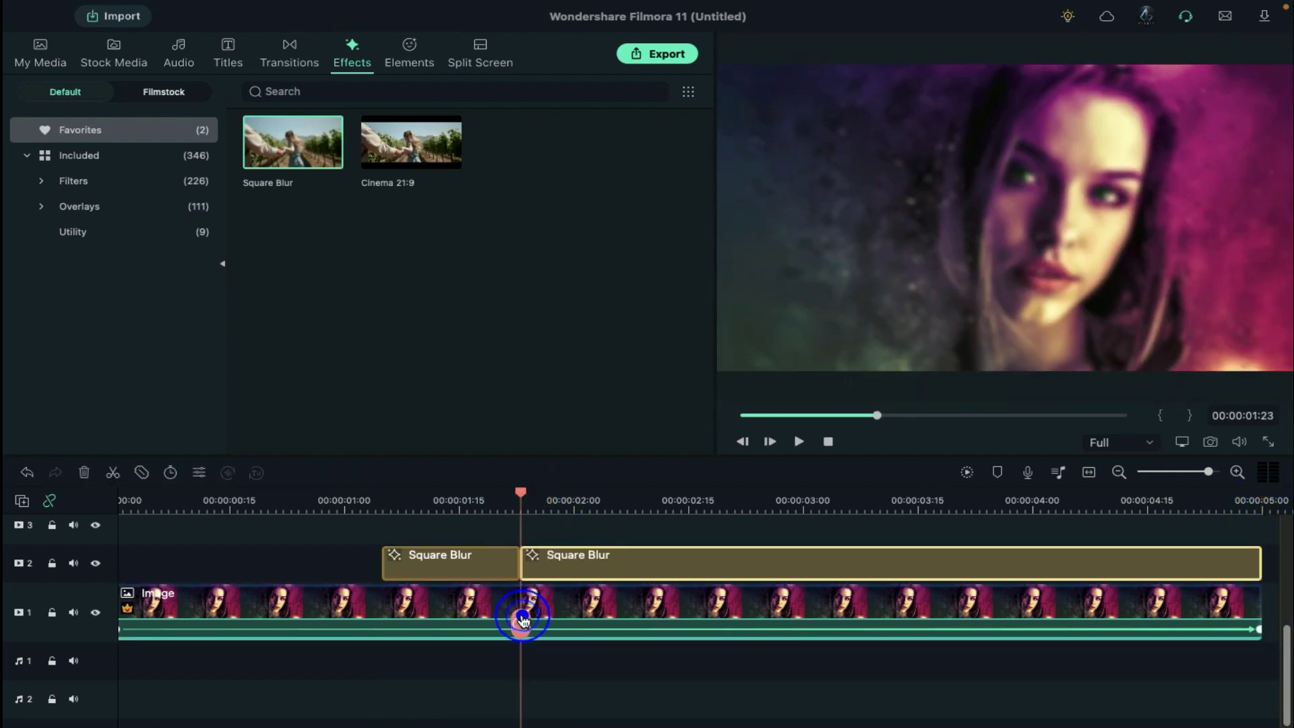
Set the Square Blur size to 2 on the first track 2 piece and to 3 on the second
{"action": "double_click", "coordinate": [482, 561]}
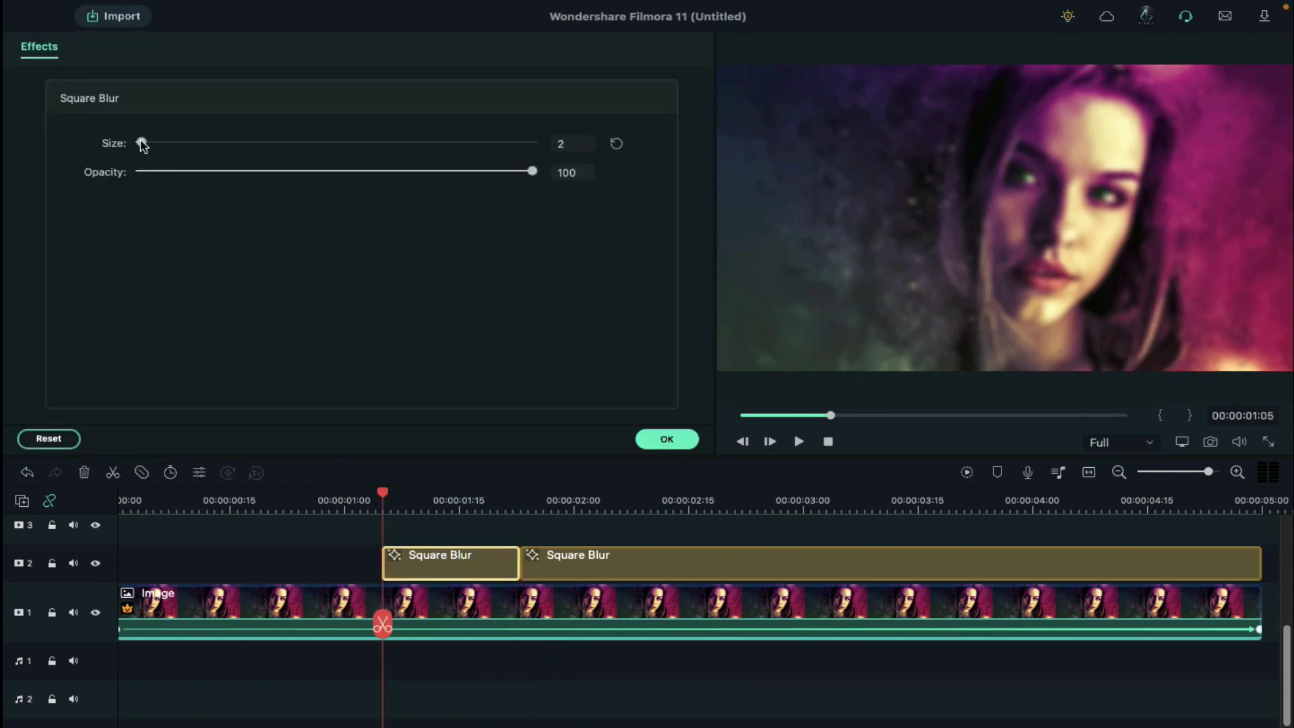
{"action": "left_click", "coordinate": [635, 558]}
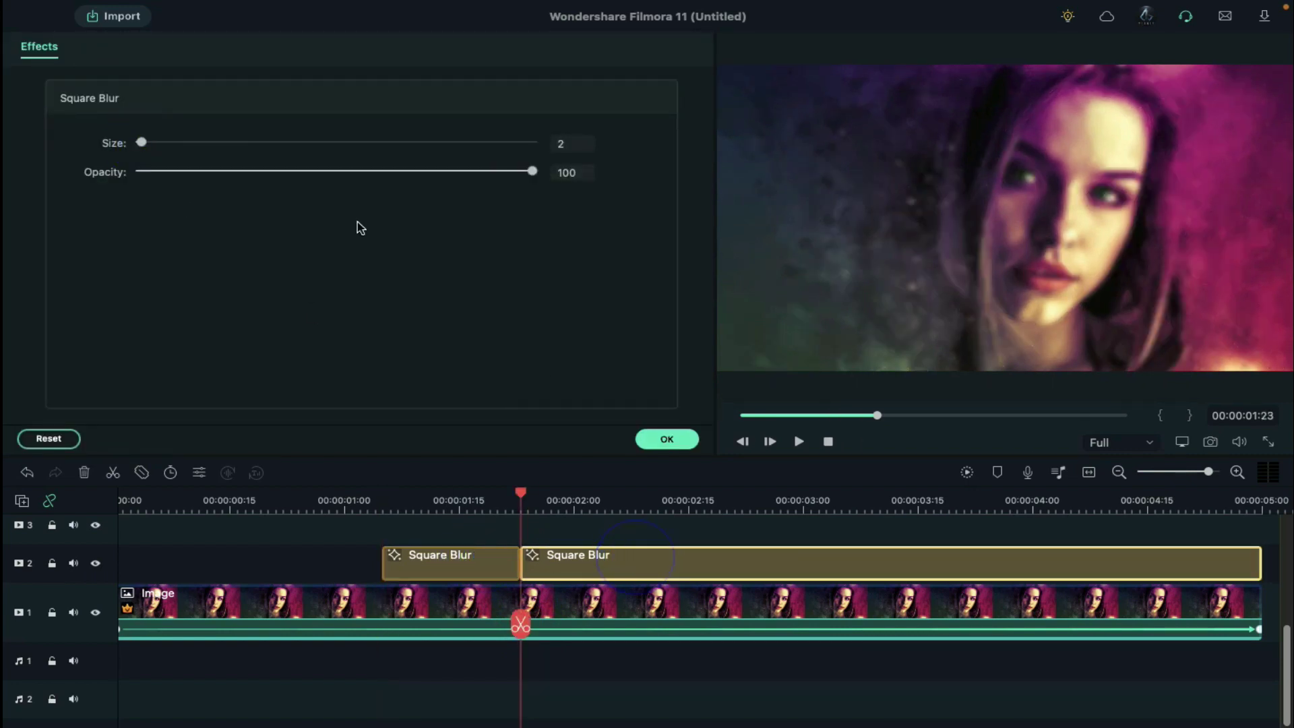
{"action": "left_click", "coordinate": [145, 142]}
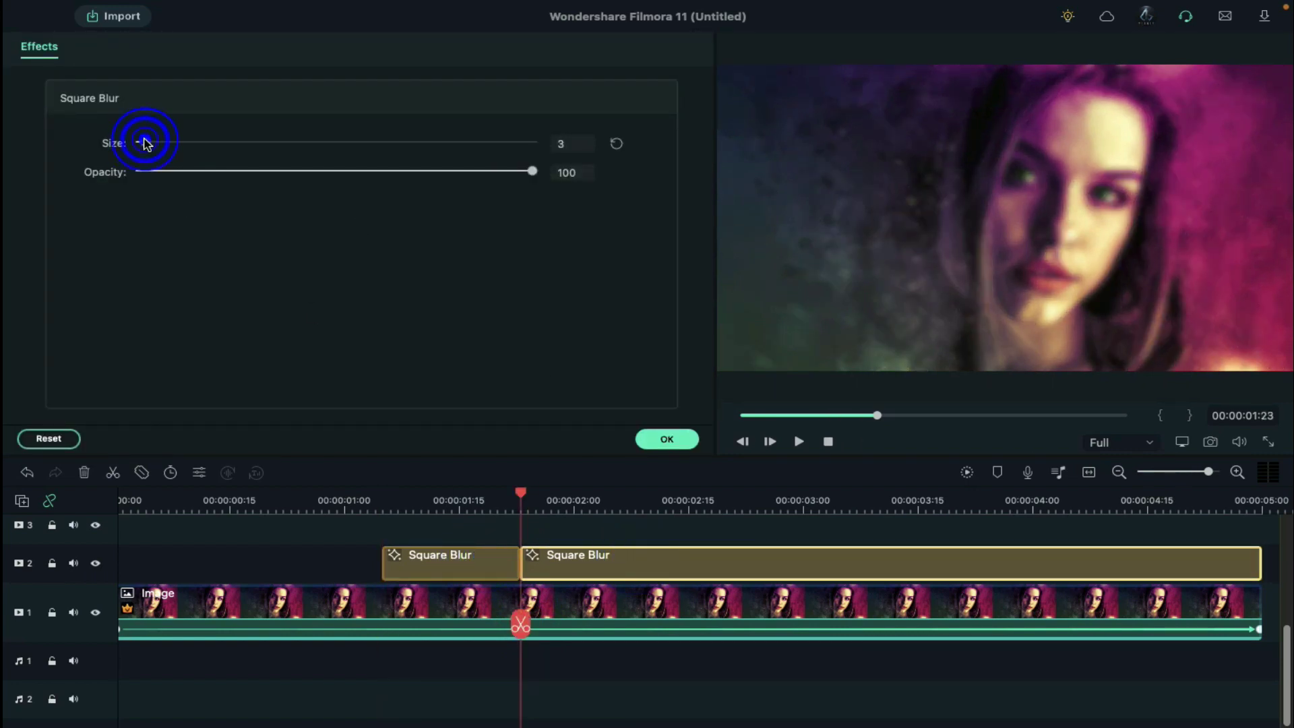
{"action": "left_click", "coordinate": [660, 440]}
Add another Square Blur on track 3 starting at 00:00:01:05 and split it at 00:00:01:08
{"action": "left_click_drag", "start_coordinate": [284, 162], "coordinate": [396, 586]}
{"action": "left_click", "coordinate": [384, 513]}
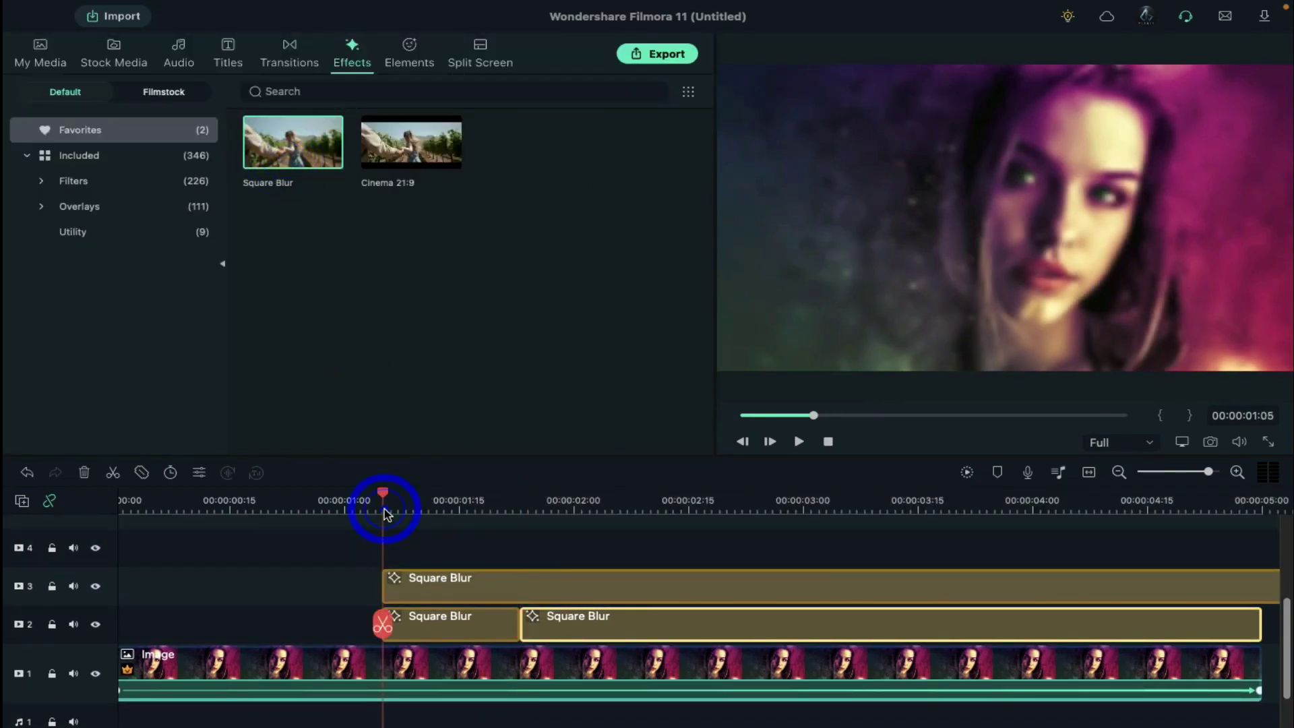
{"action": "key", "text": "Right"}
{"action": "key", "text": "Right"}
{"action": "key", "text": "Right"}
{"action": "left_click", "coordinate": [436, 580]}
{"action": "key", "text": "super+b"}
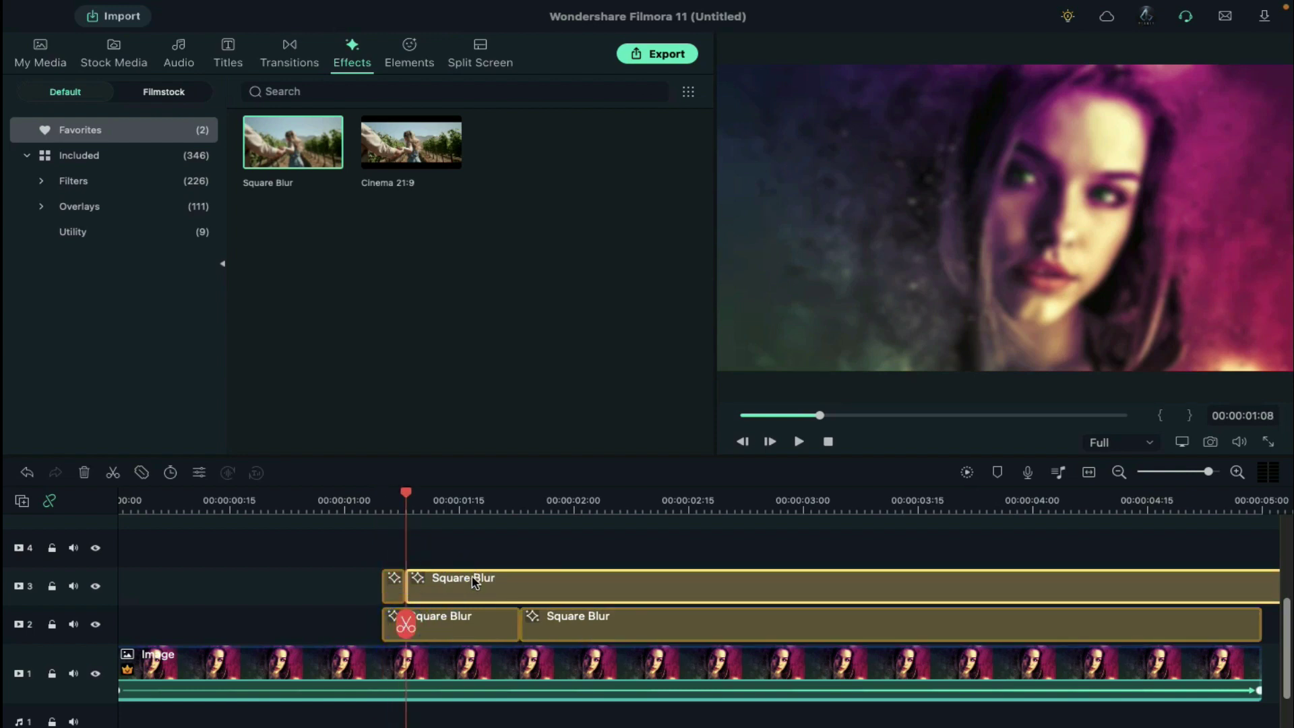
Split the remaining Square Blur on track 3 again at 00:00:01:15
{"action": "left_click", "coordinate": [472, 580]}
{"action": "key", "text": "Right"}
{"action": "key", "text": "Right"}
Cut the track 3 Square Blur at 00:00:01:18 and delete the part after it
{"action": "key", "text": "Right"}
{"action": "key", "text": "Right"}
{"action": "key", "text": "Right"}
{"action": "key", "text": "Right"}
{"action": "key", "text": "Right"}
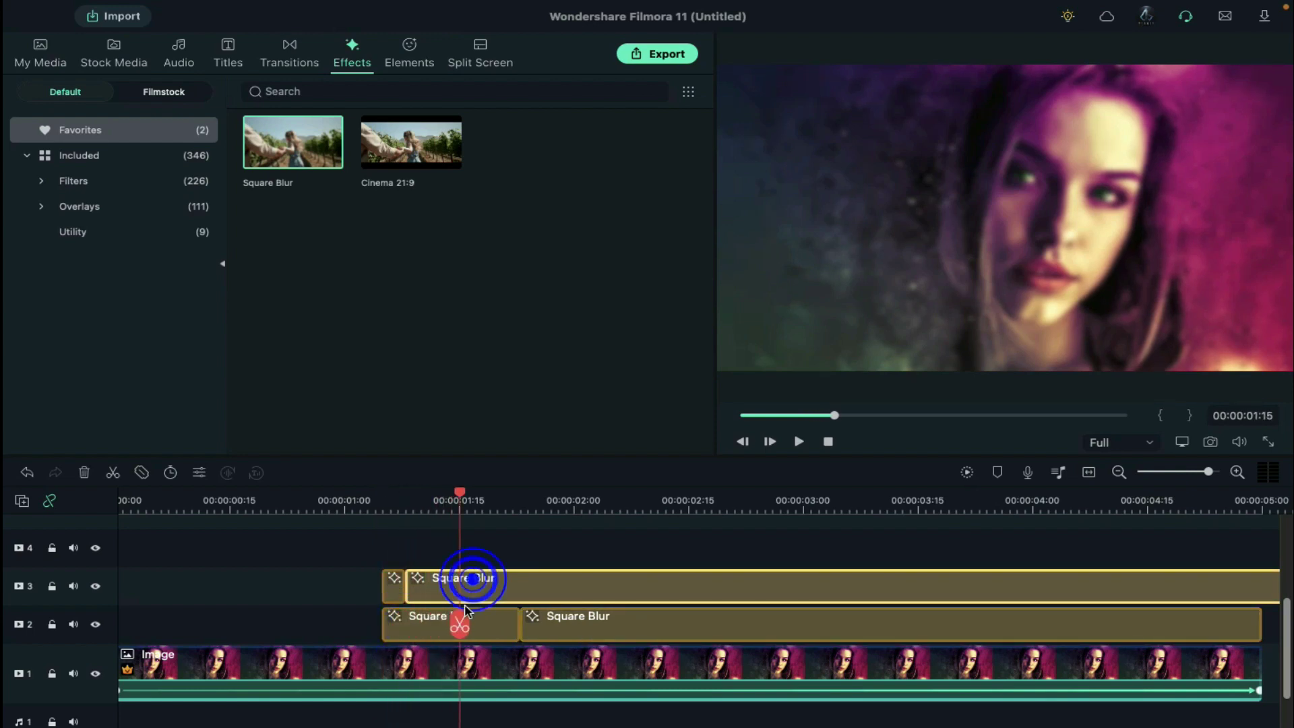
{"action": "left_click", "coordinate": [460, 621]}
{"action": "key", "text": "Right"}
{"action": "key", "text": "Right"}
{"action": "key", "text": "Right"}
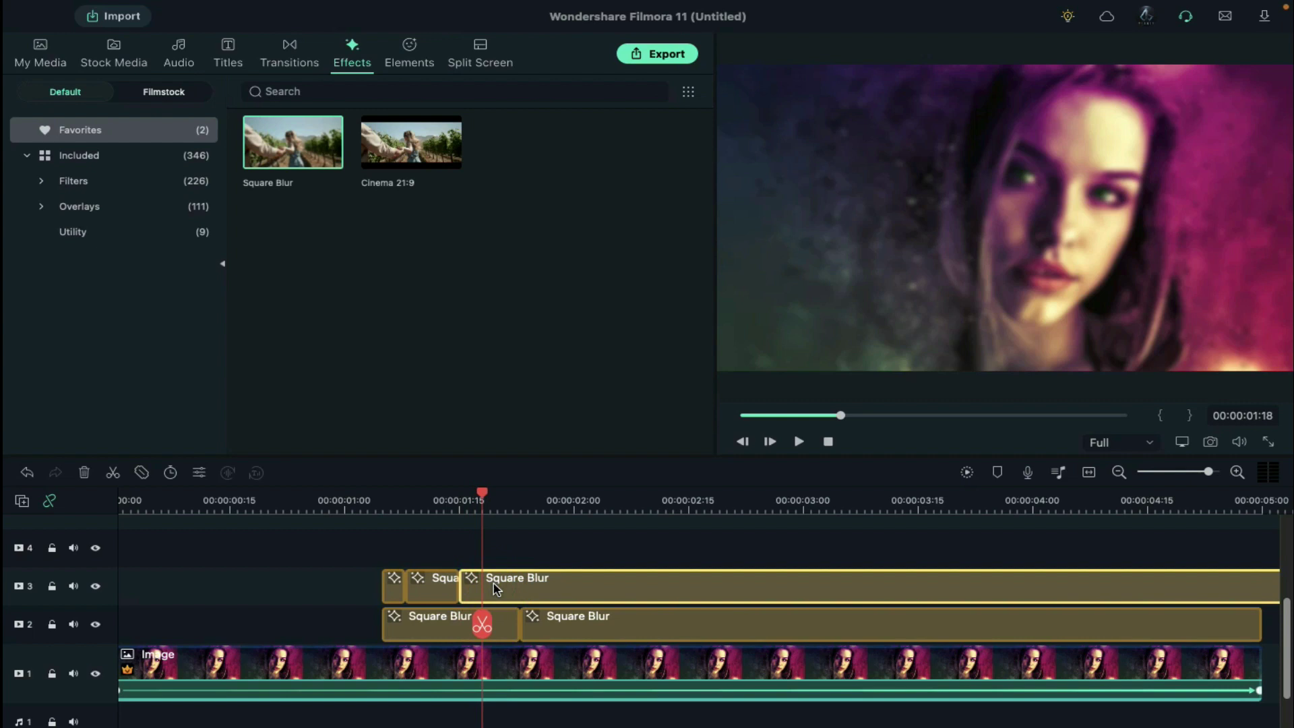
{"action": "left_click", "coordinate": [485, 624]}
{"action": "key", "text": "Delete"}
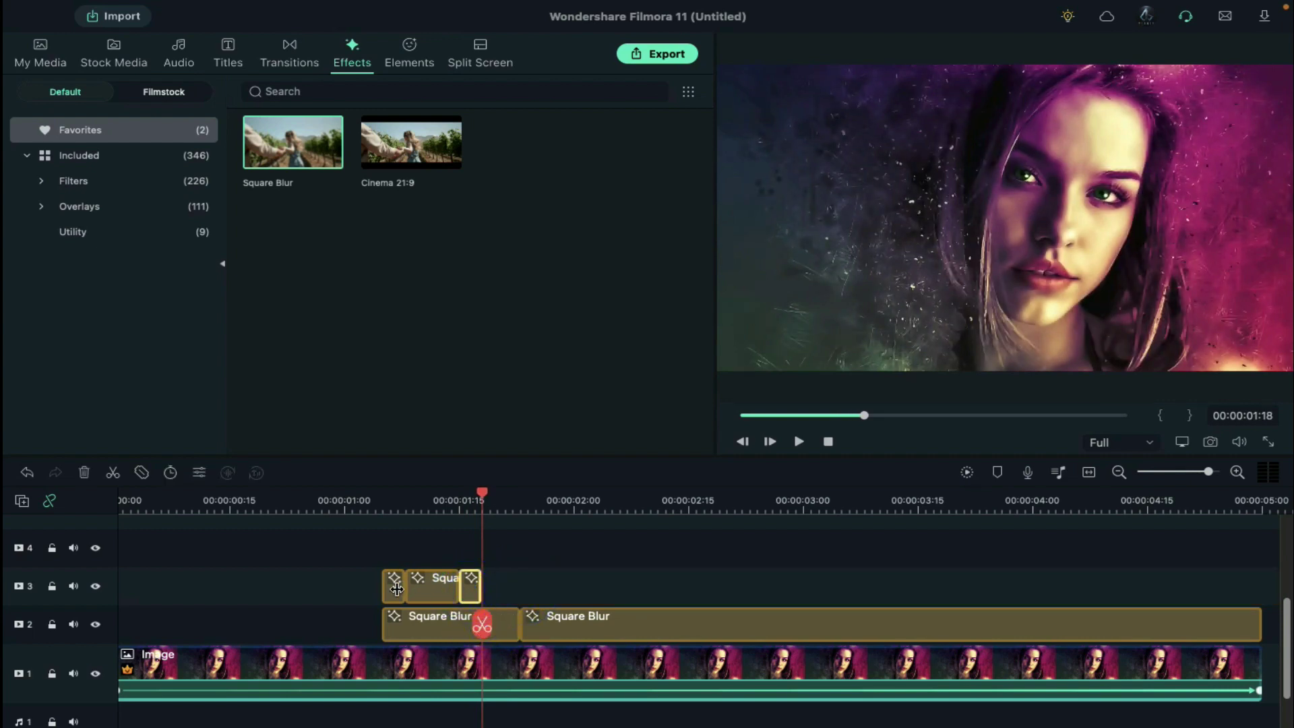
Reduce the Square Blur size to 0 on the first and last short pieces on track 3
{"action": "double_click", "coordinate": [396, 589]}
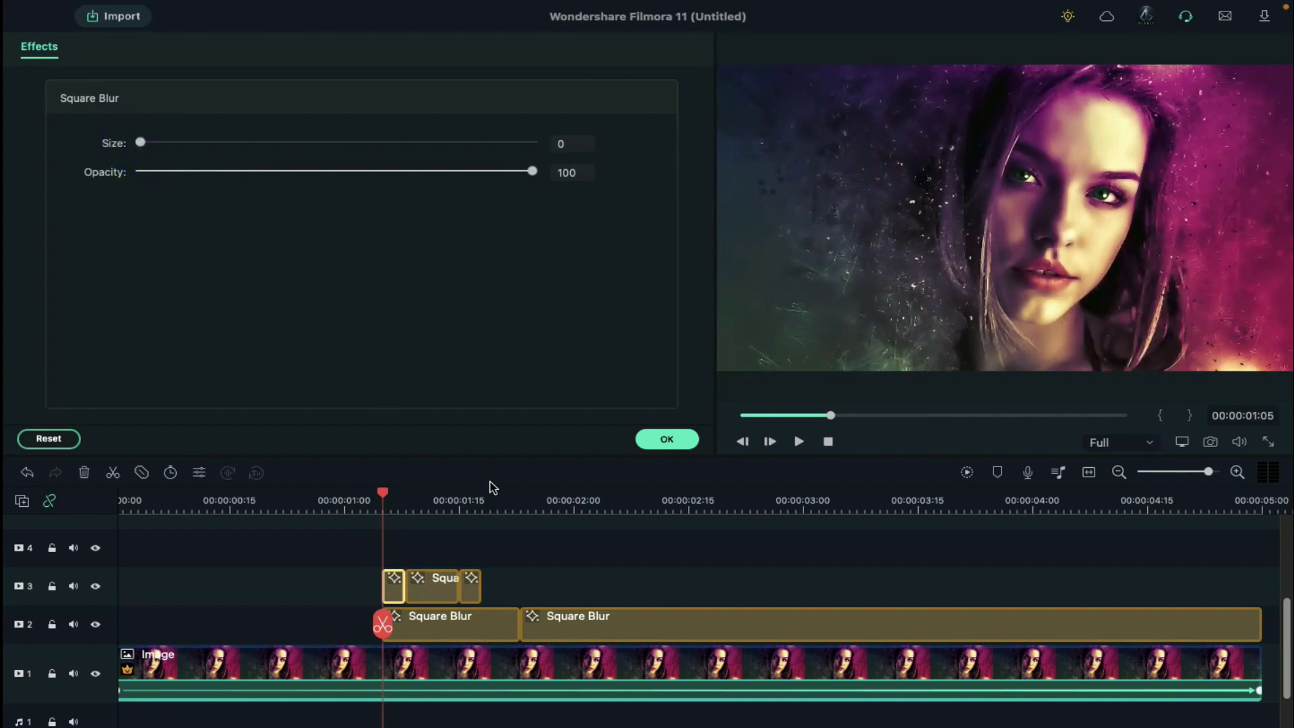
{"action": "left_click", "coordinate": [651, 441]}
{"action": "double_click", "coordinate": [472, 590]}
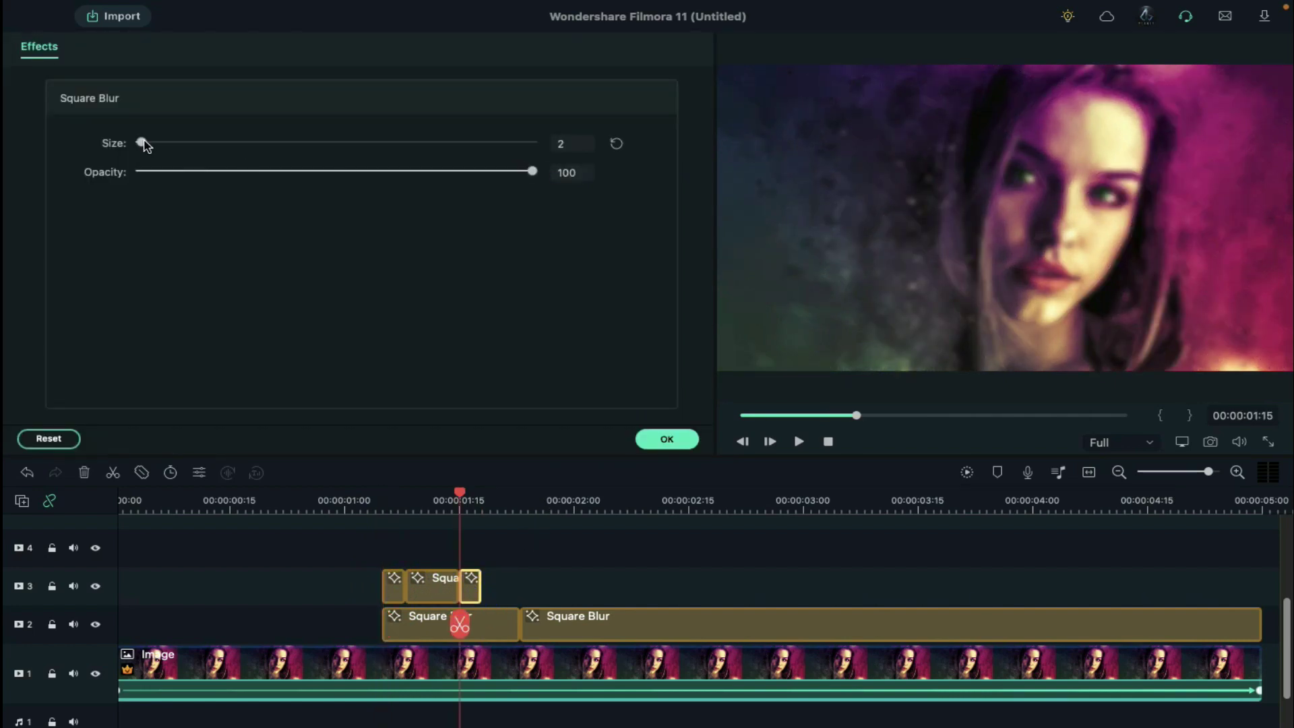
{"action": "left_click_drag", "start_coordinate": [144, 146], "coordinate": [138, 143]}
{"action": "left_click", "coordinate": [660, 442]}
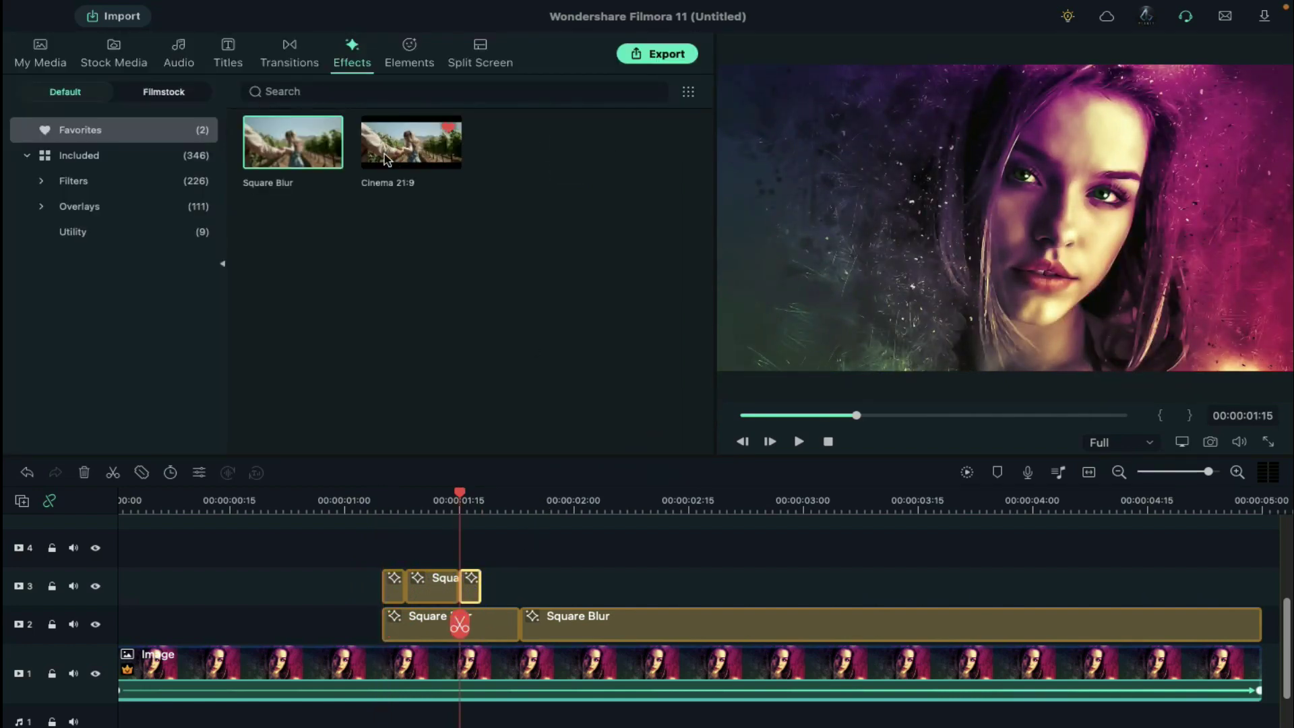
Add Dissolve transitions at both Square Blur cuts on track 3 and apply a duration of 00:00:00:05 to all
{"action": "left_click", "coordinate": [294, 70]}
{"action": "left_click_drag", "start_coordinate": [630, 226], "coordinate": [410, 582]}
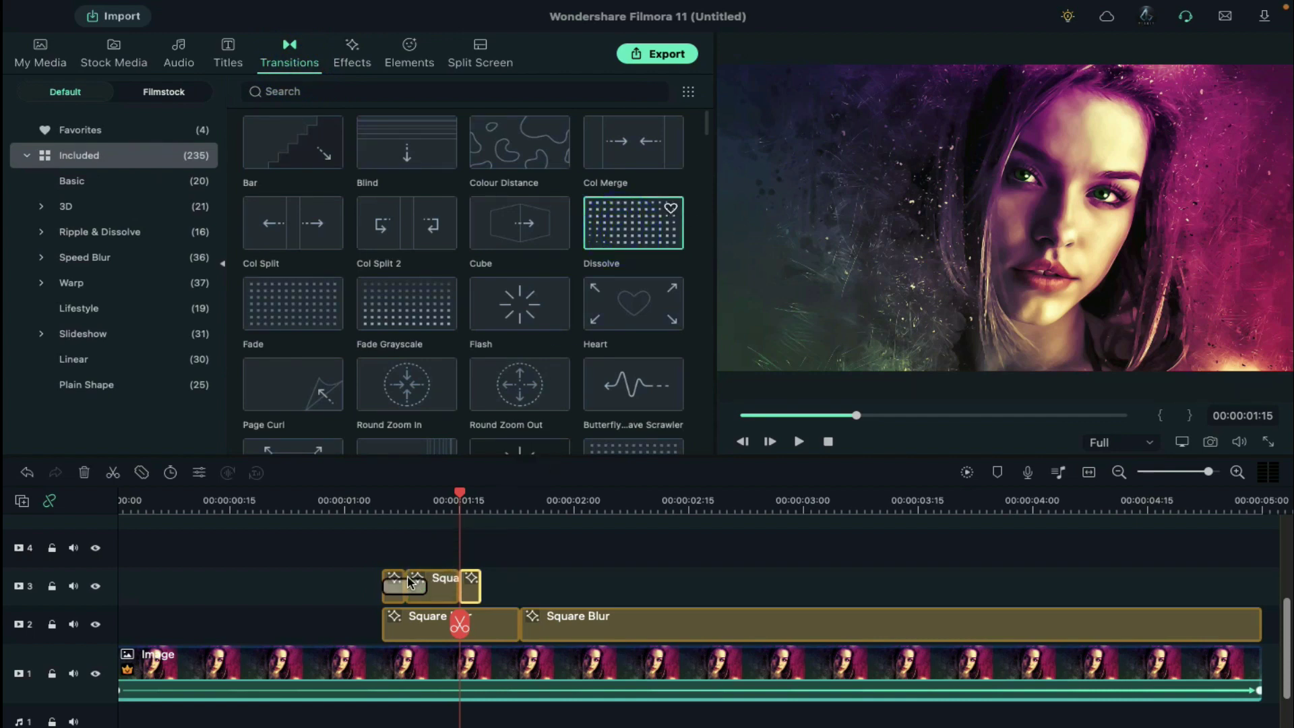
{"action": "left_click_drag", "start_coordinate": [614, 249], "coordinate": [420, 591]}
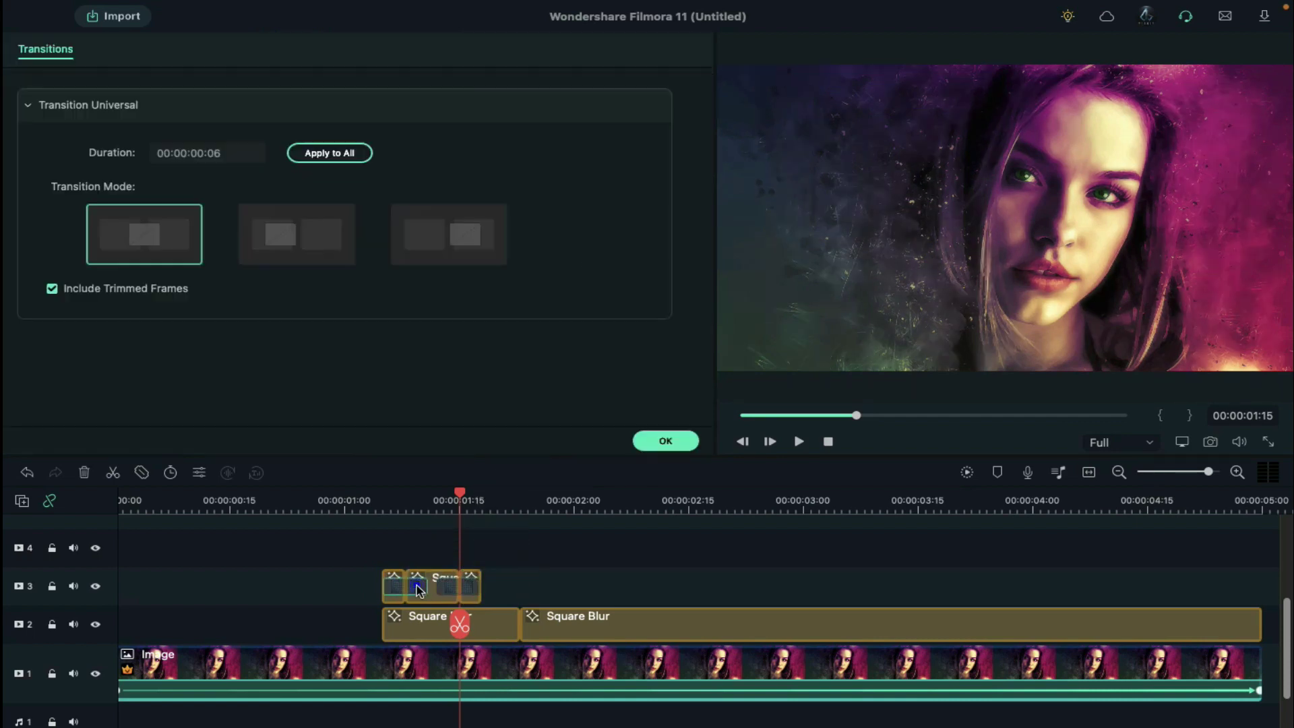
{"action": "left_click", "coordinate": [233, 152]}
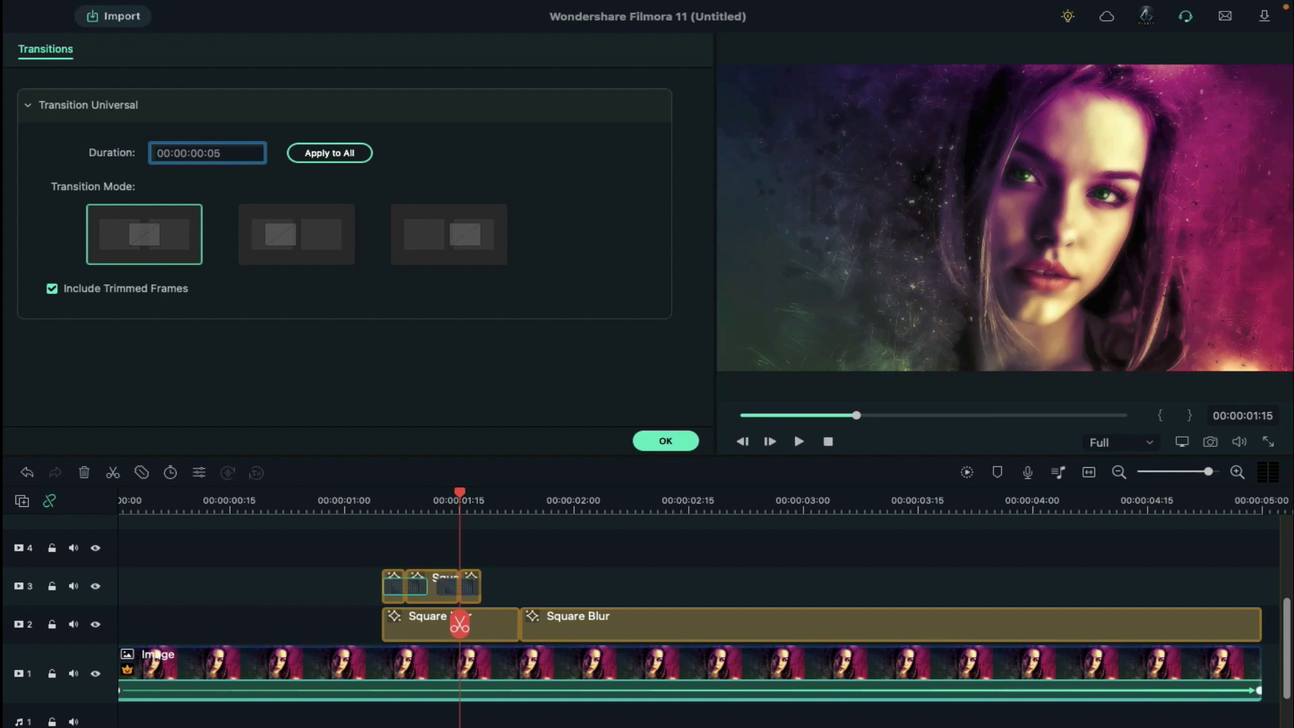
{"action": "left_click", "coordinate": [299, 154]}
{"action": "left_click", "coordinate": [666, 442]}
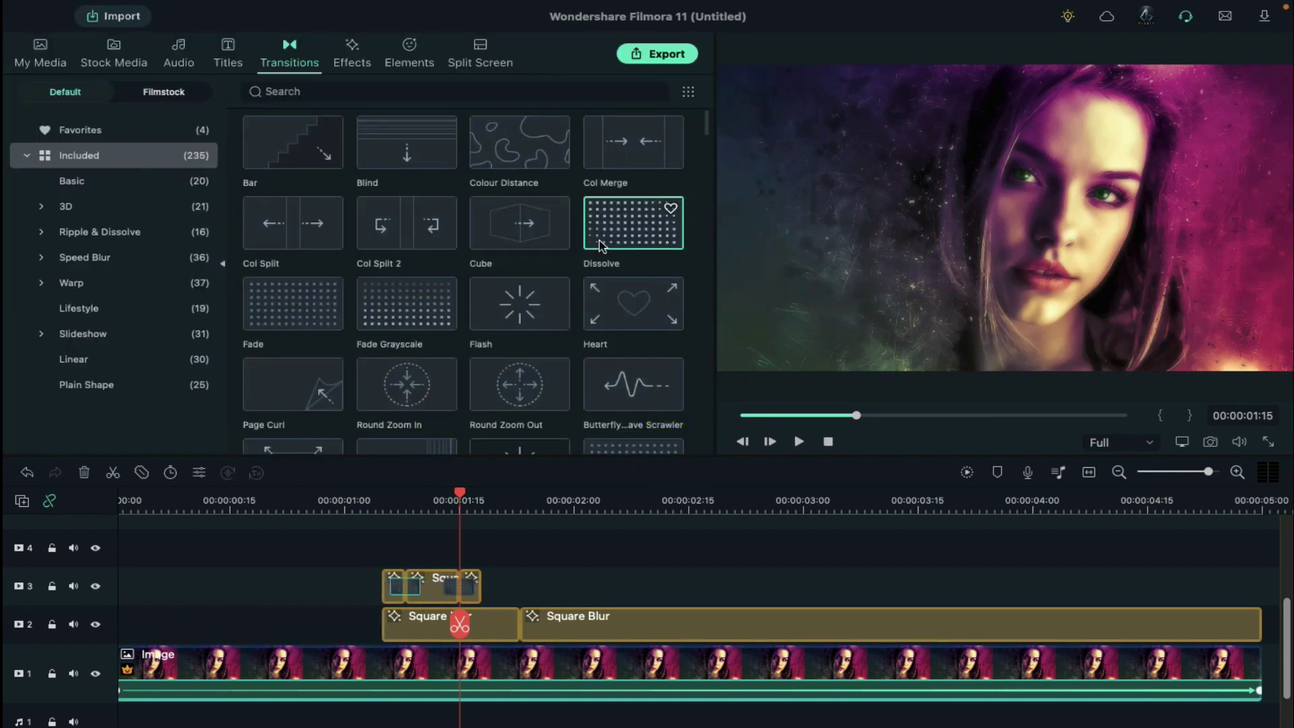
Add a Dissolve transition between the two Square Blur pieces on track 2 and shorten it to a few frames
{"action": "left_click_drag", "start_coordinate": [602, 247], "coordinate": [507, 625]}
{"action": "double_click", "coordinate": [505, 627]}
{"action": "left_click", "coordinate": [200, 151]}
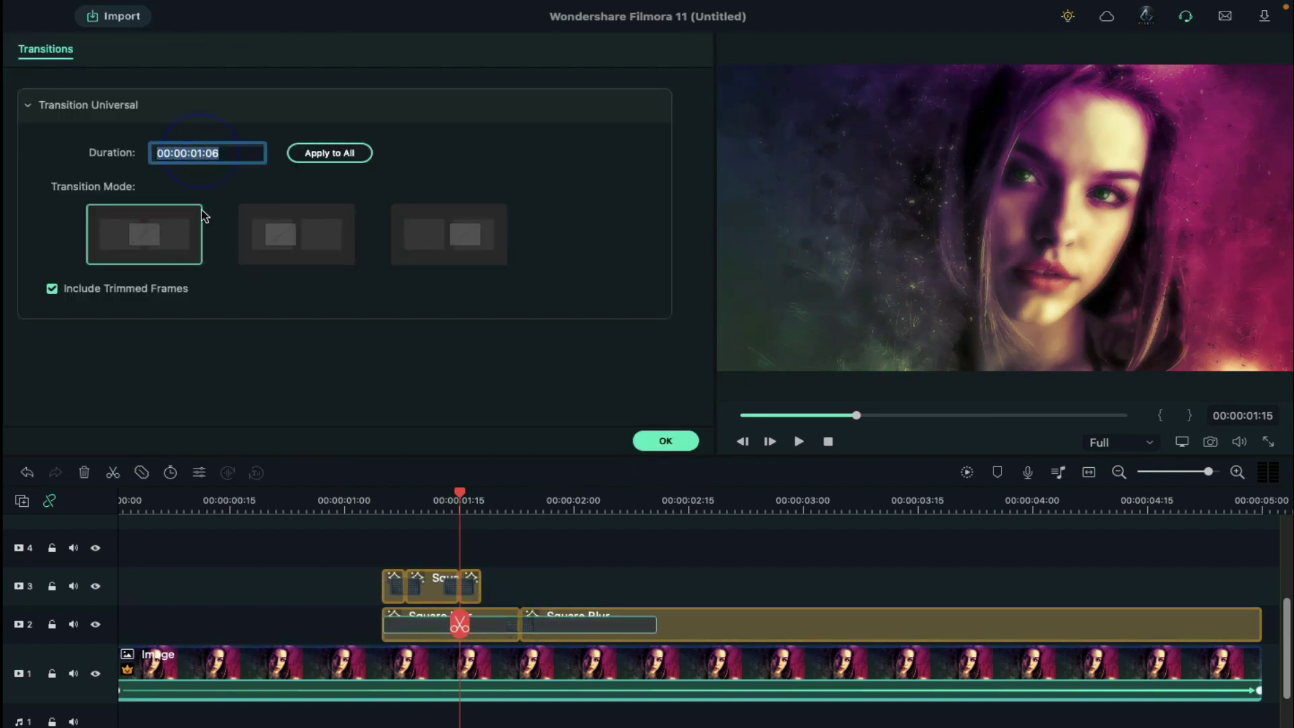
{"action": "left_click", "coordinate": [666, 442]}
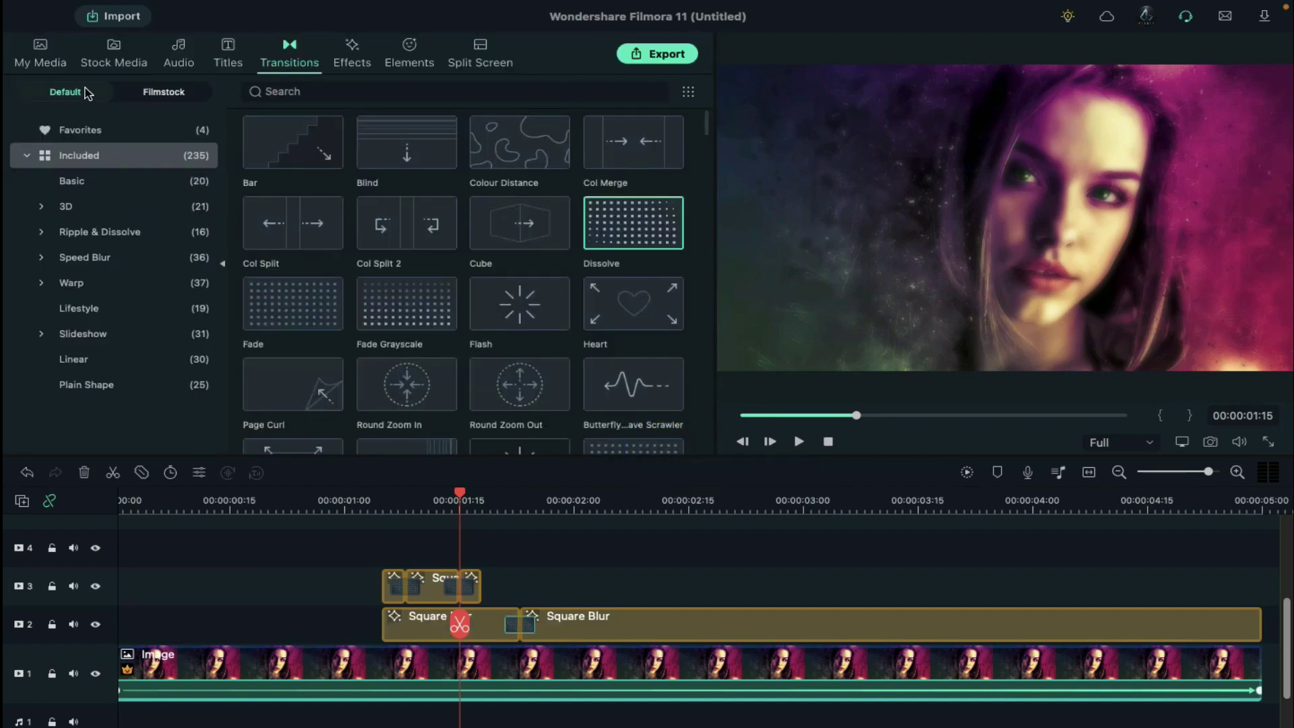
Place the image on track 3 at 00:00:01:20 and set a starting keyframe with its scale at 50%
{"action": "left_click", "coordinate": [53, 63]}
{"action": "left_click_drag", "start_coordinate": [447, 169], "coordinate": [499, 581]}
{"action": "left_click", "coordinate": [534, 583]}
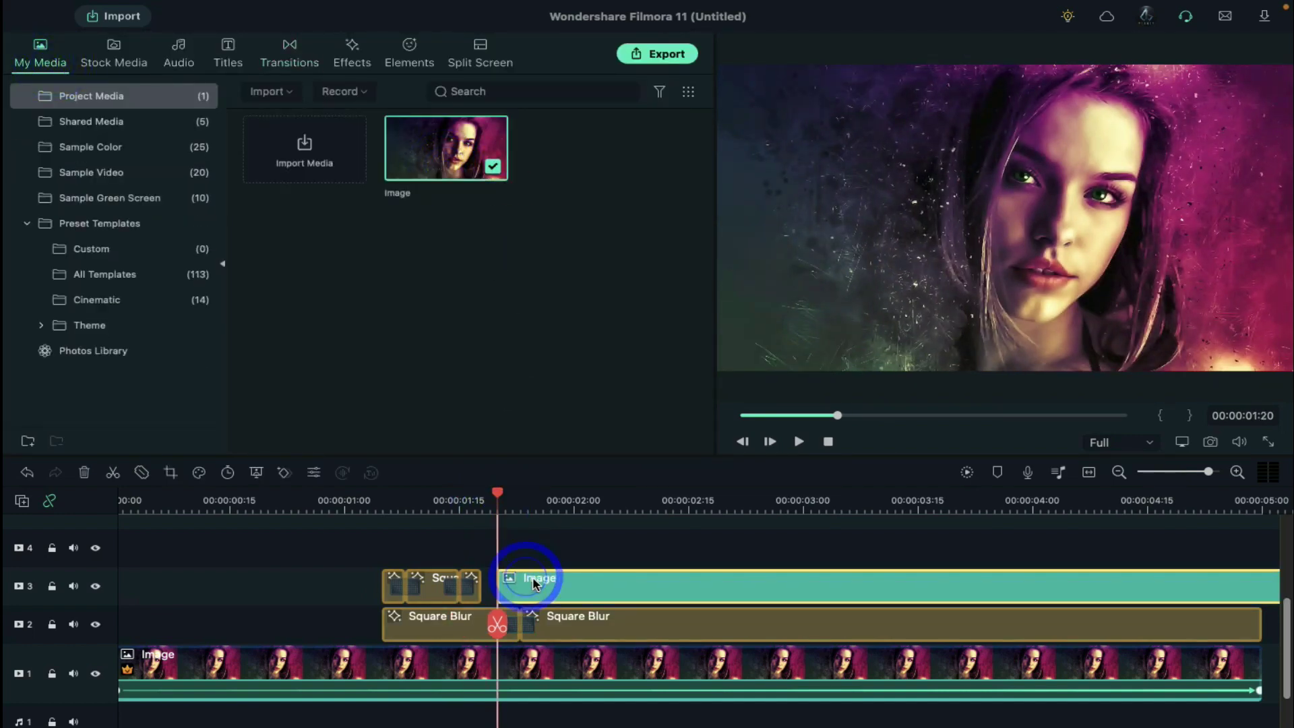
{"action": "double_click", "coordinate": [537, 584]}
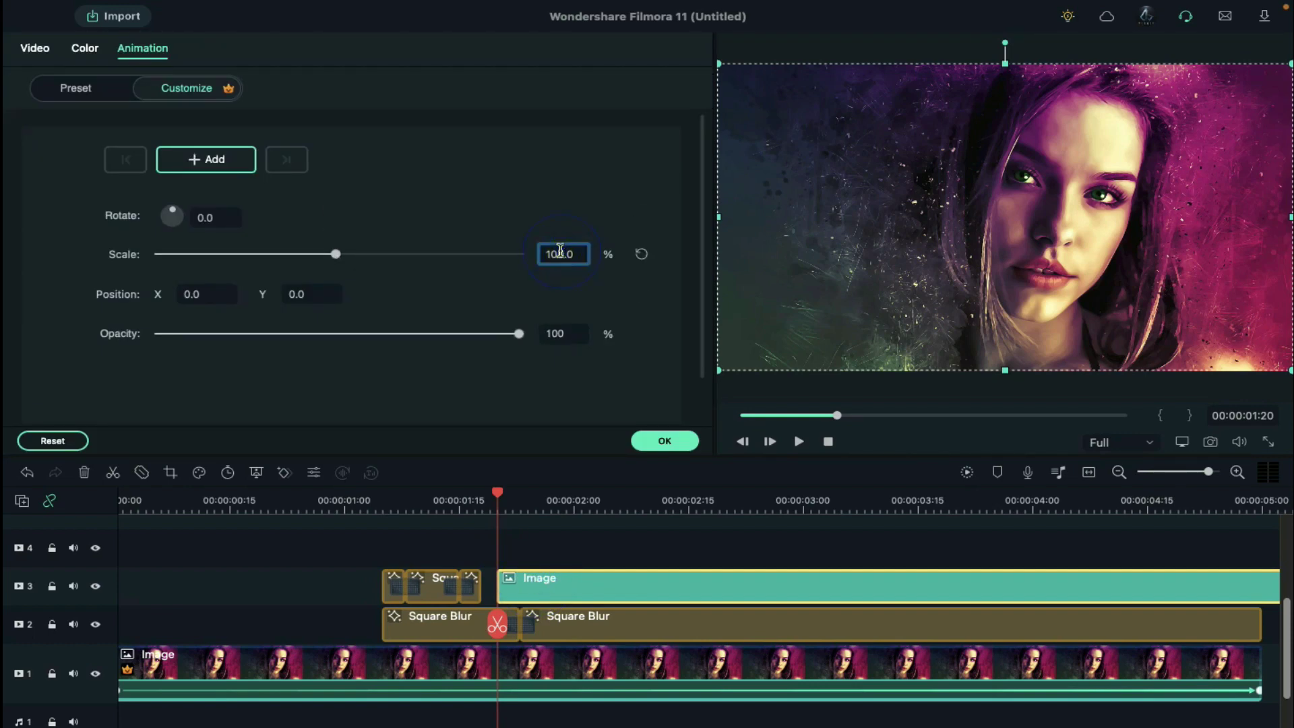
{"action": "key", "text": "Return"}
Trim the track 3 image at 00:00:05:00 by splitting it there and deleting the excess
{"action": "left_click", "coordinate": [1261, 513]}
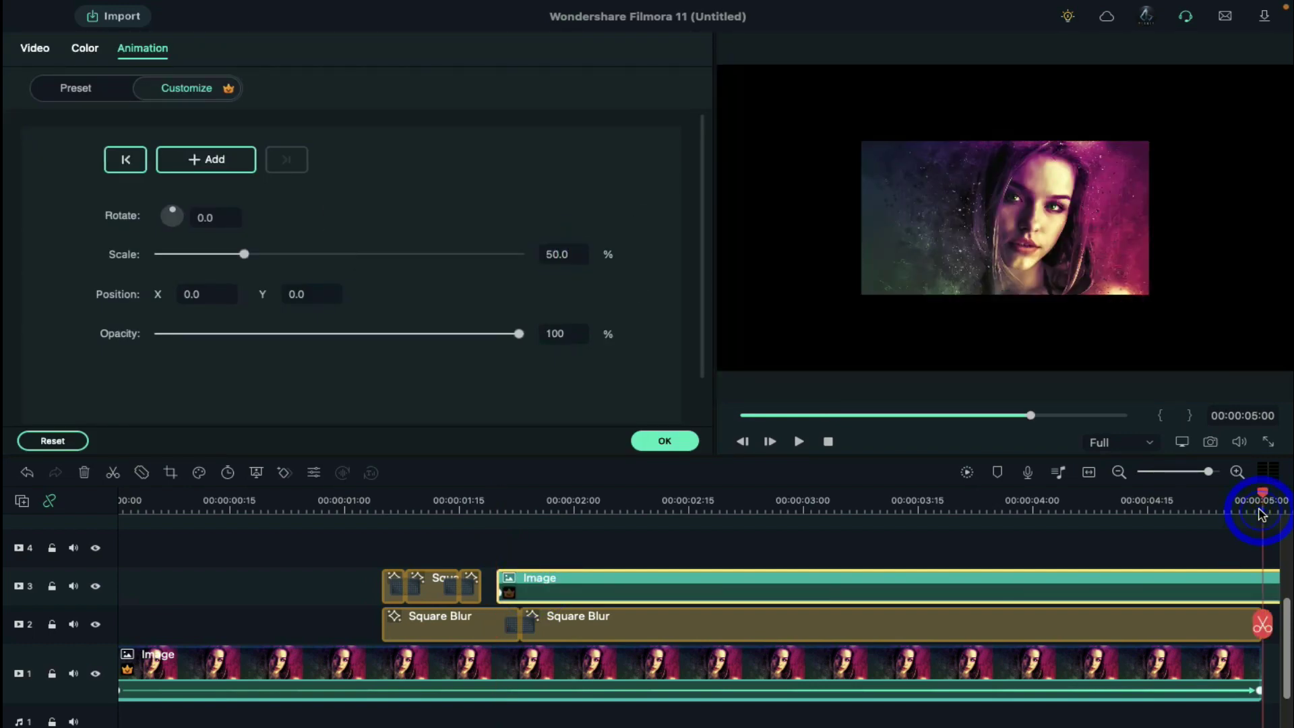
{"action": "left_click", "coordinate": [1263, 626]}
{"action": "key", "text": "Delete"}
Search the elements for "frame" and place Modern Birthday Pack Element 13 on track 4, starting together with the track 3 image
{"action": "left_click", "coordinate": [405, 64]}
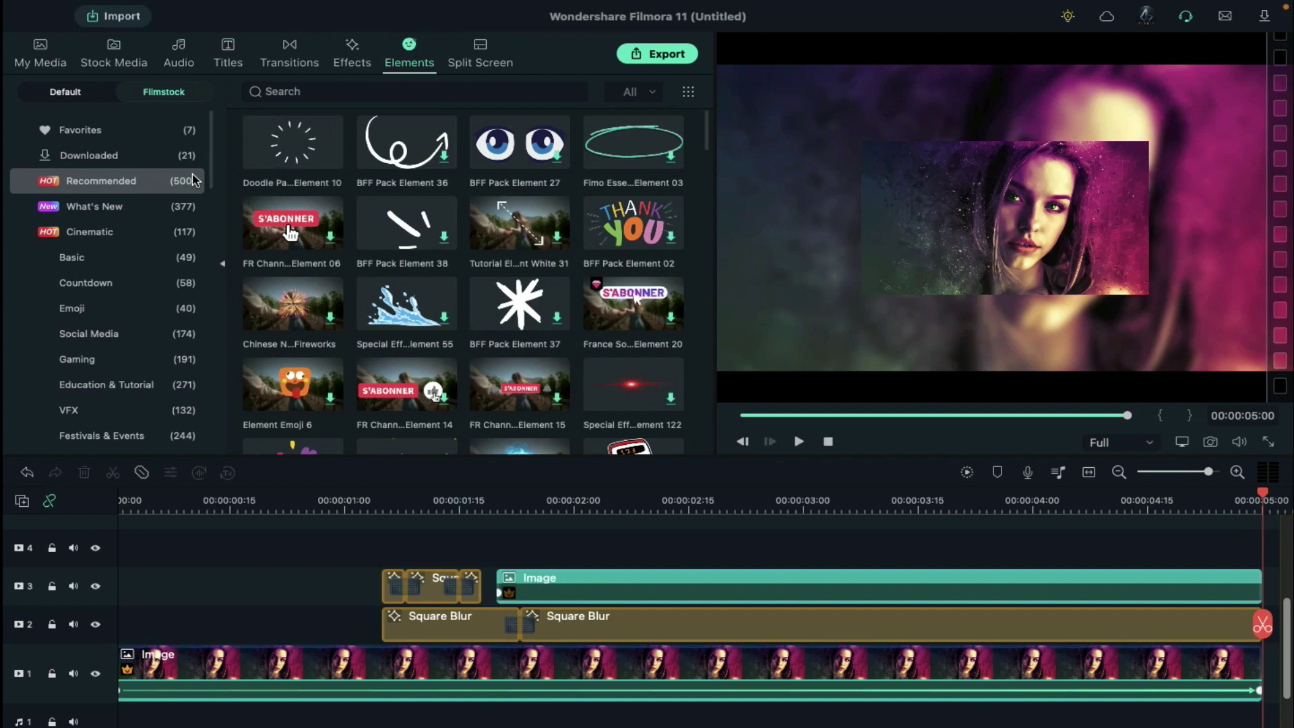
{"action": "left_click", "coordinate": [300, 98]}
{"action": "type", "text": "frame"}
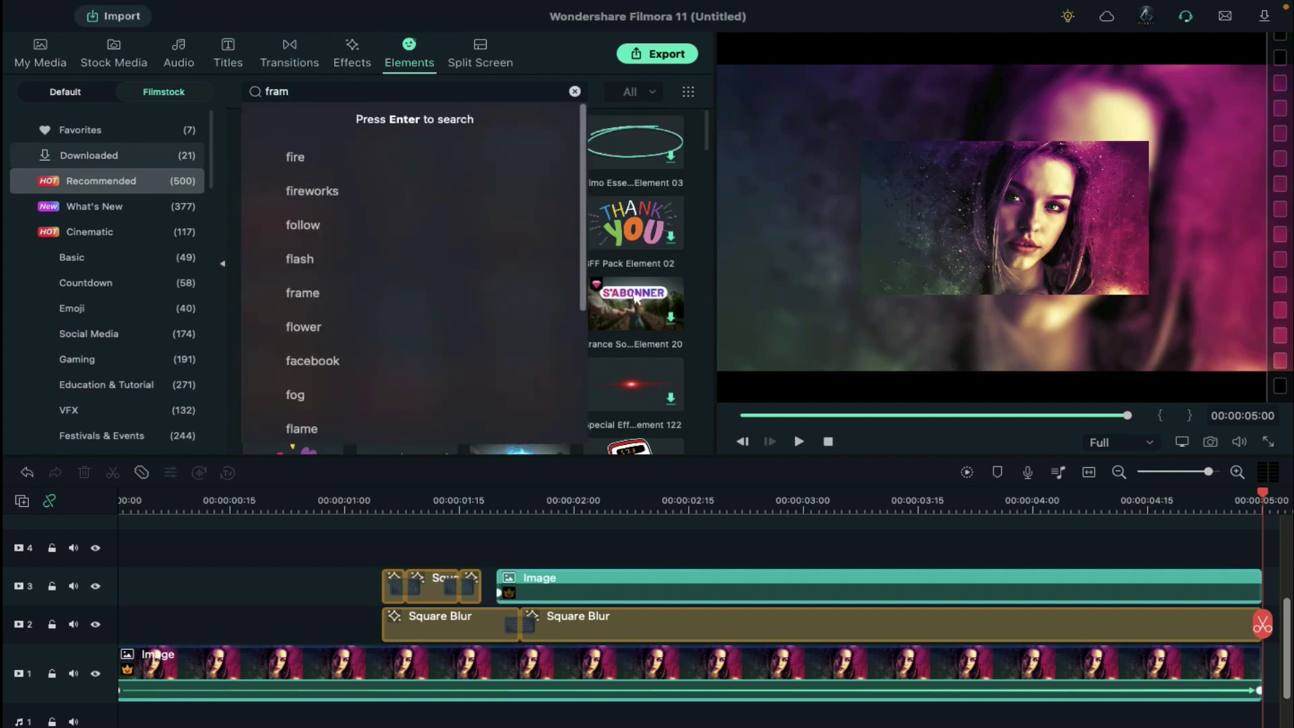
{"action": "key", "text": "Return"}
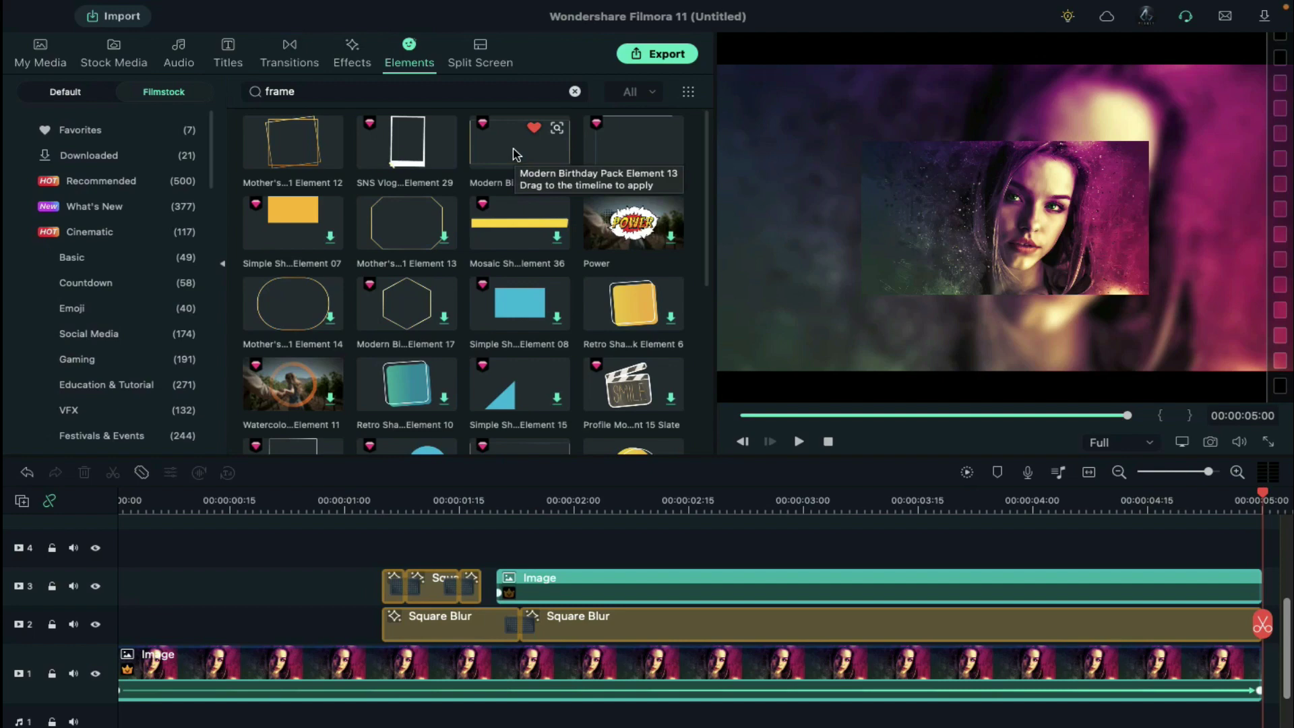
{"action": "left_click_drag", "start_coordinate": [514, 153], "coordinate": [507, 553]}
Fit the frame element around the small image at scale 61.3% and position X 6.0, and move its keyframe to the clip start
{"action": "left_click", "coordinate": [565, 507]}
{"action": "double_click", "coordinate": [596, 554]}
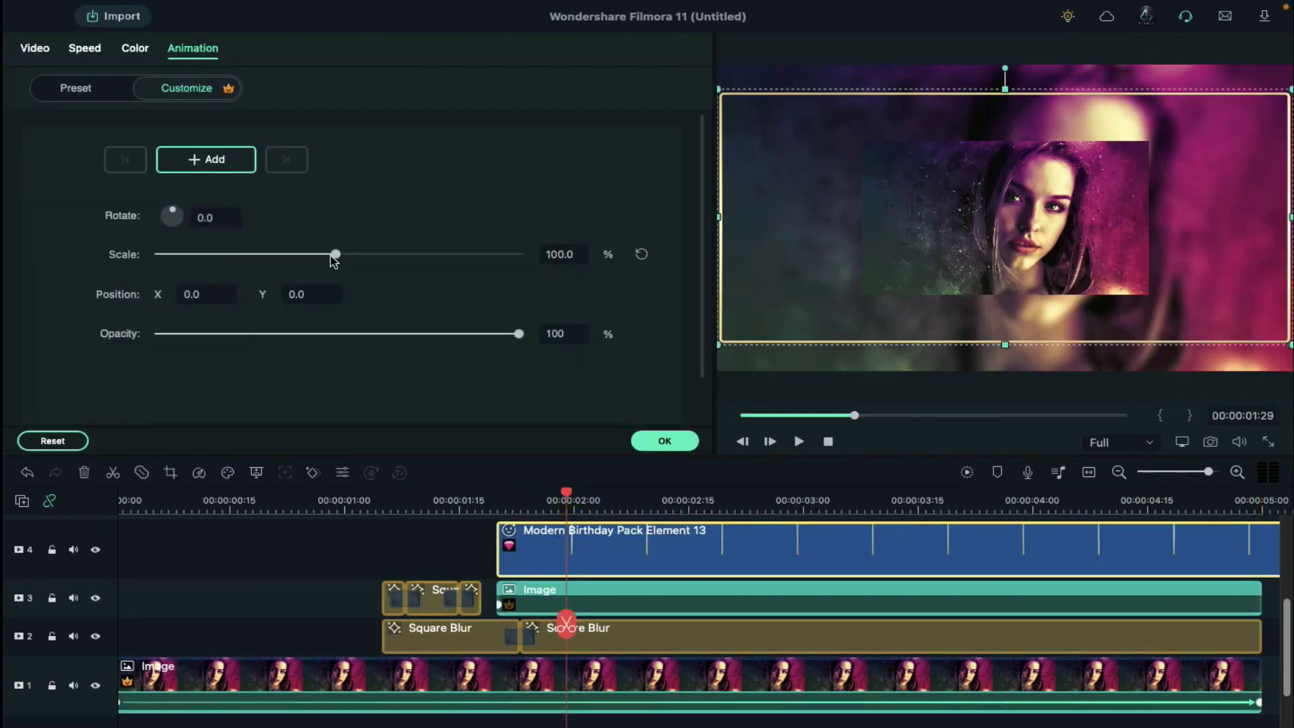
{"action": "left_click_drag", "start_coordinate": [335, 259], "coordinate": [265, 260]}
{"action": "left_click_drag", "start_coordinate": [1179, 217], "coordinate": [1151, 219]}
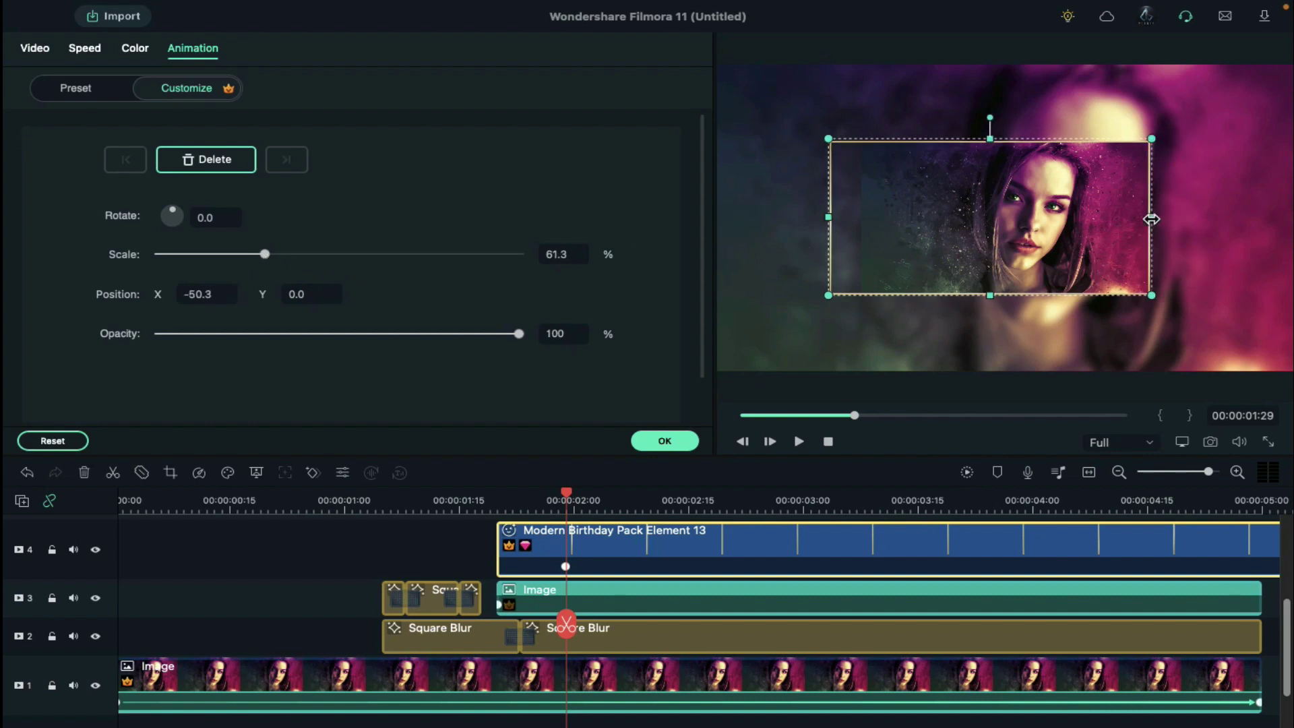
{"action": "left_click_drag", "start_coordinate": [829, 217], "coordinate": [862, 219]}
{"action": "left_click_drag", "start_coordinate": [568, 568], "coordinate": [502, 570]}
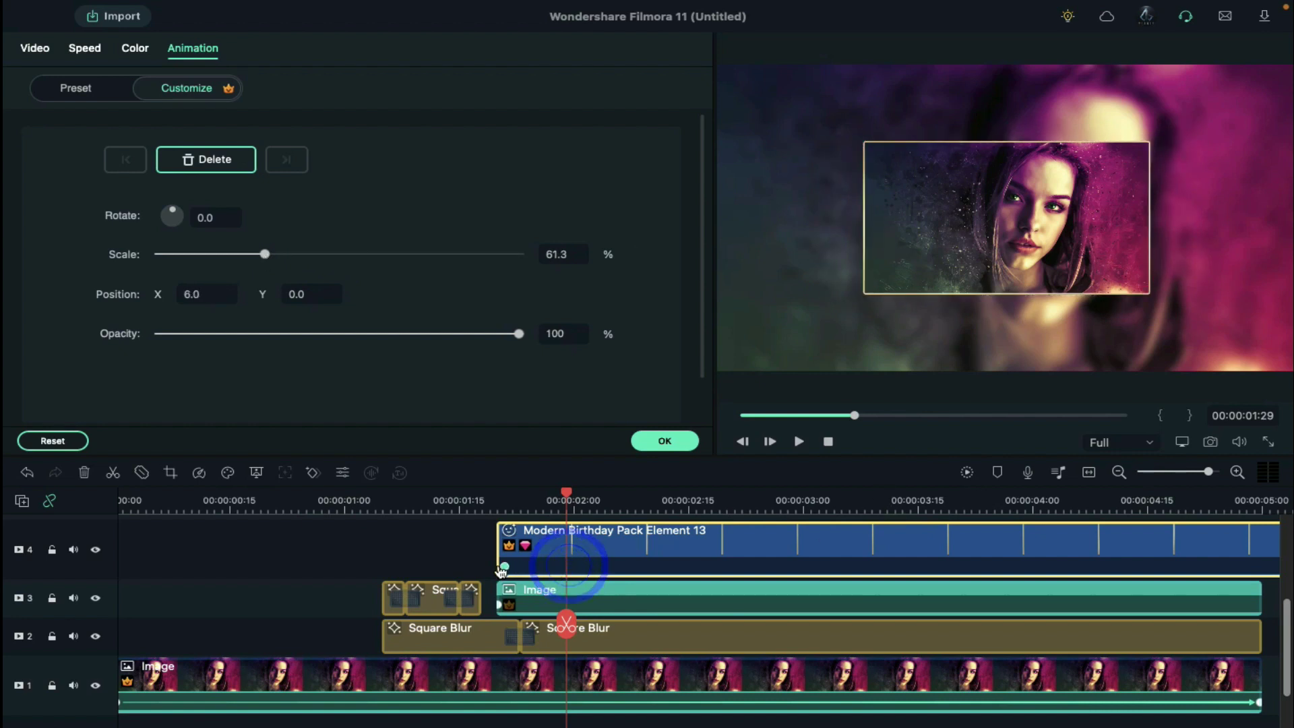
{"action": "left_click", "coordinate": [499, 569]}
Rotate both the track 3 image and the frame element to -20 at the 00:00:01:20 keyframes
{"action": "left_click", "coordinate": [604, 587]}
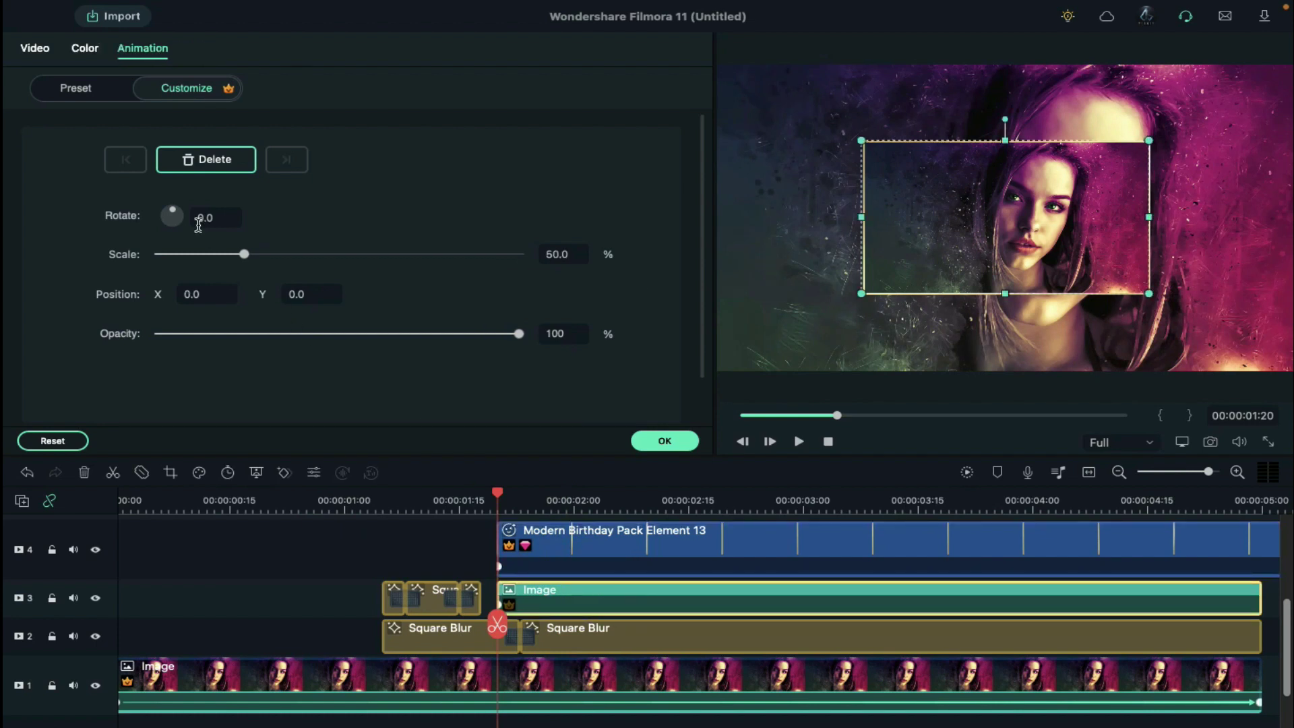
{"action": "left_click_drag", "start_coordinate": [208, 216], "coordinate": [280, 277]}
{"action": "left_click", "coordinate": [546, 540]}
{"action": "left_click_drag", "start_coordinate": [172, 209], "coordinate": [166, 216]}
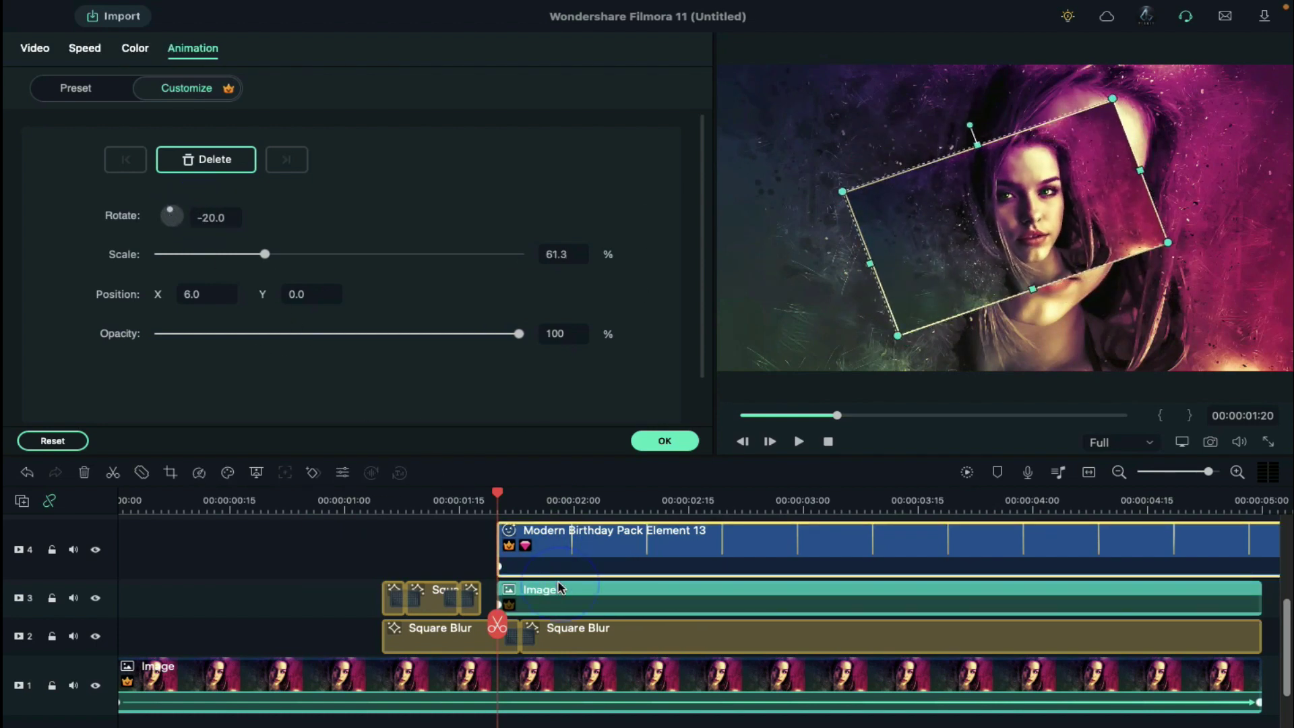
Move the image and the frame out of view at 00:00:01:20 by giving both position X -1508.0
{"action": "left_click", "coordinate": [558, 592]}
{"action": "left_click_drag", "start_coordinate": [140, 289], "coordinate": [5, 337]}
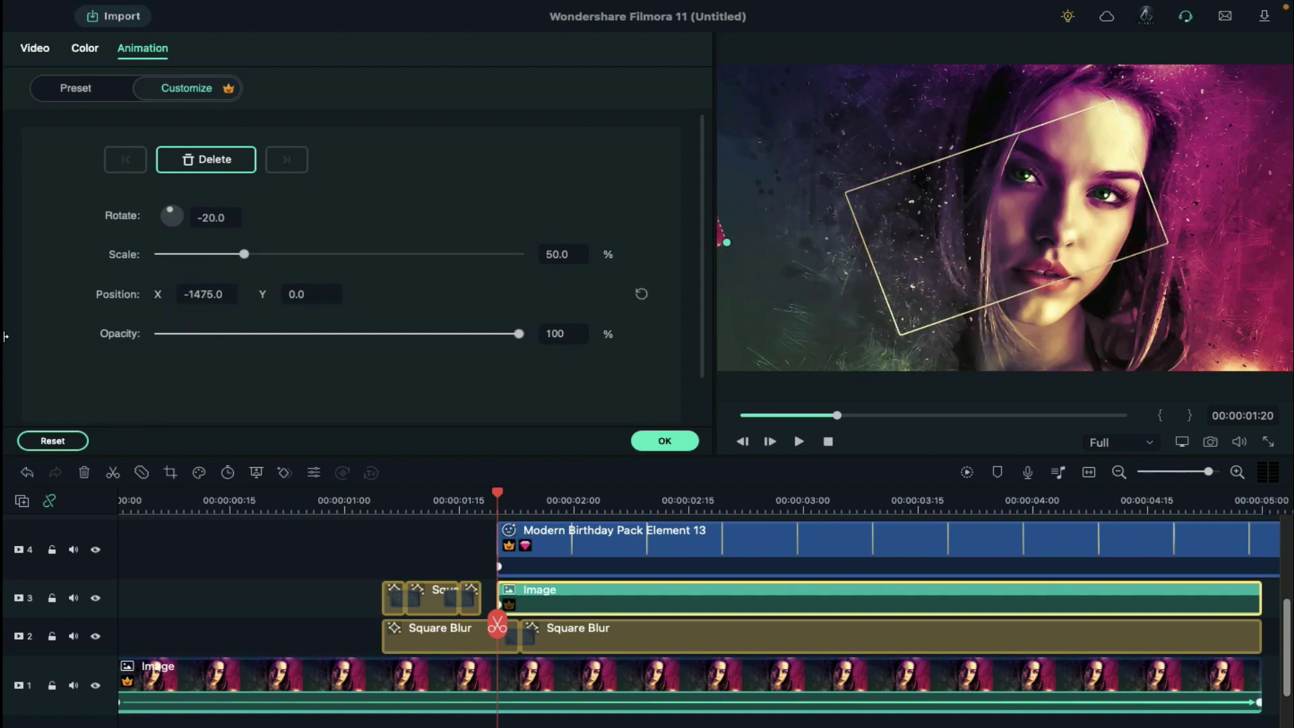
{"action": "double_click", "coordinate": [210, 298]}
{"action": "key", "text": "super+c"}
{"action": "left_click", "coordinate": [546, 539]}
{"action": "double_click", "coordinate": [226, 297]}
{"action": "key", "text": "super+v"}
{"action": "key", "text": "Return"}
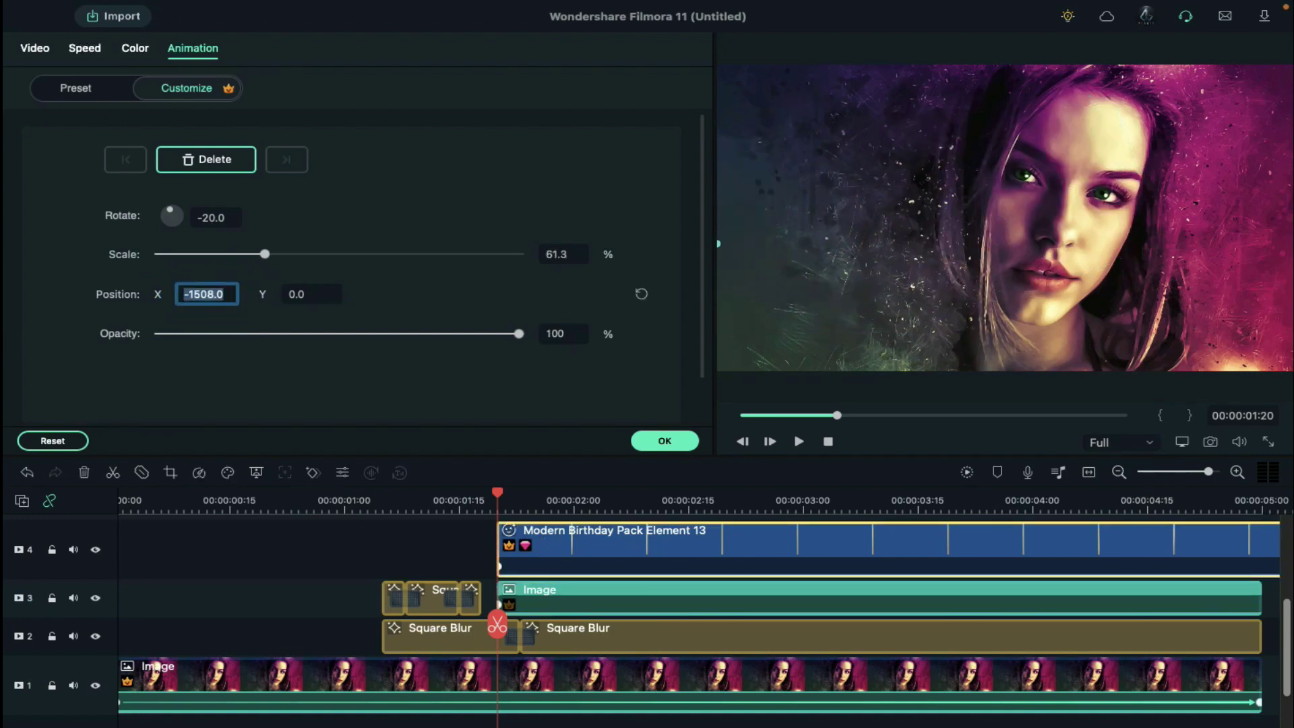
At 00:00:02:00, keyframe the frame and the image at position X -660.0 with a rotation of -15
{"action": "left_click_drag", "start_coordinate": [499, 496], "coordinate": [578, 496]}
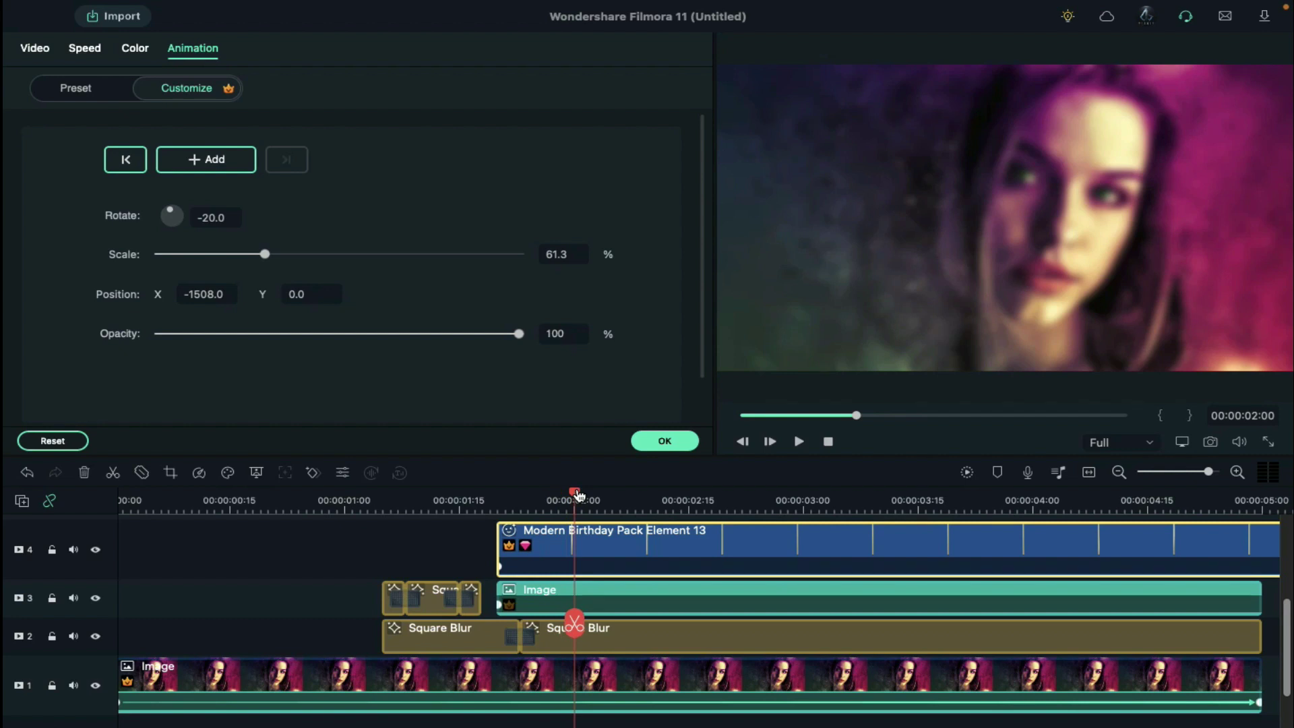
{"action": "left_click_drag", "start_coordinate": [529, 275], "coordinate": [955, 222]}
{"action": "left_click", "coordinate": [661, 588]}
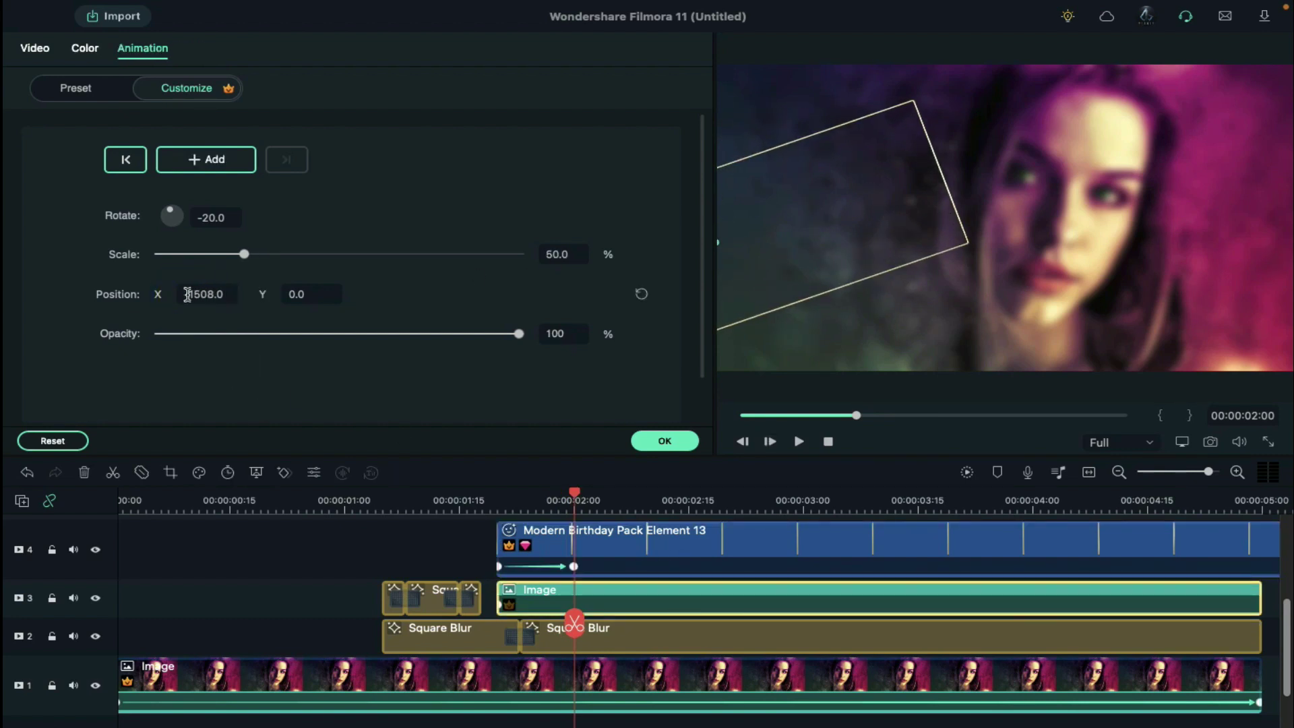
{"action": "left_click_drag", "start_coordinate": [189, 294], "coordinate": [931, 265]}
{"action": "left_click_drag", "start_coordinate": [224, 298], "coordinate": [232, 296]}
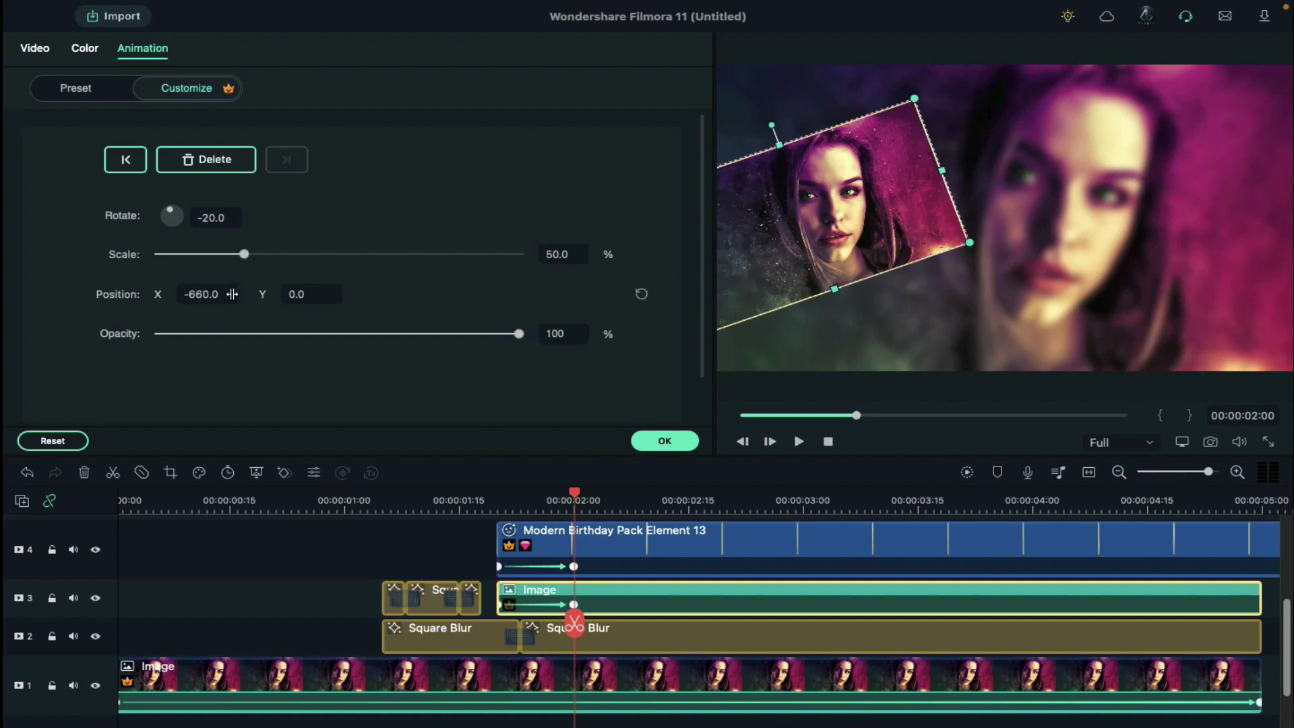
{"action": "left_click_drag", "start_coordinate": [172, 215], "coordinate": [217, 197]}
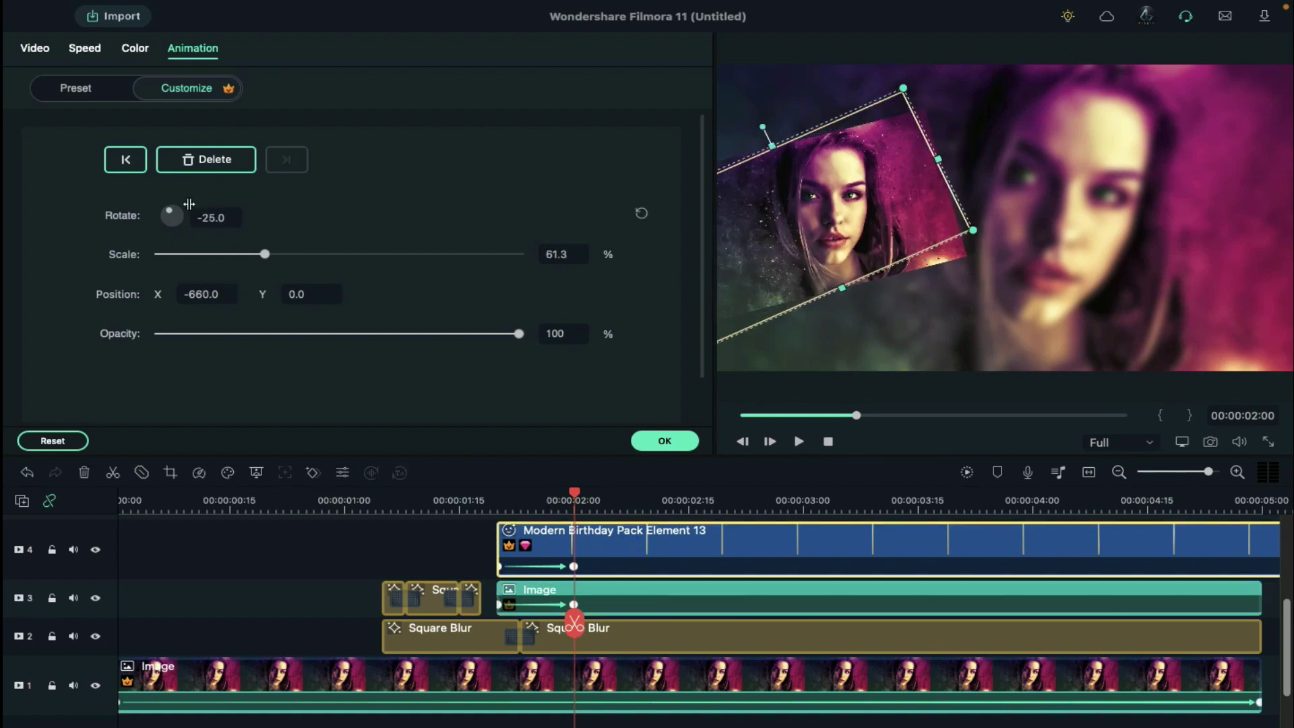
{"action": "left_click_drag", "start_coordinate": [189, 204], "coordinate": [216, 200]}
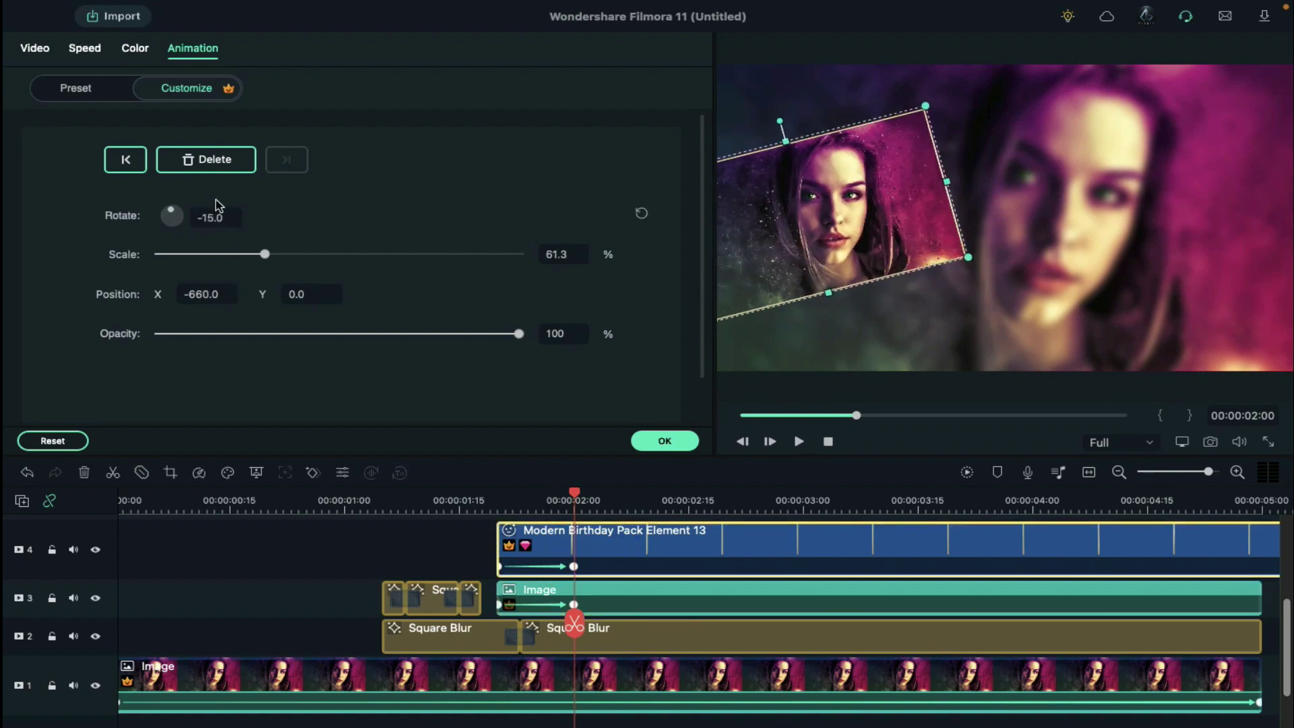
At 00:00:02:28, keyframe the frame and the image at rotation -5.0 and position X 60.0
{"action": "left_click_drag", "start_coordinate": [575, 496], "coordinate": [792, 517]}
{"action": "left_click_drag", "start_coordinate": [174, 213], "coordinate": [217, 204]}
{"action": "left_click_drag", "start_coordinate": [190, 293], "coordinate": [846, 285]}
{"action": "left_click", "coordinate": [923, 598]}
{"action": "left_click_drag", "start_coordinate": [204, 211], "coordinate": [218, 209]}
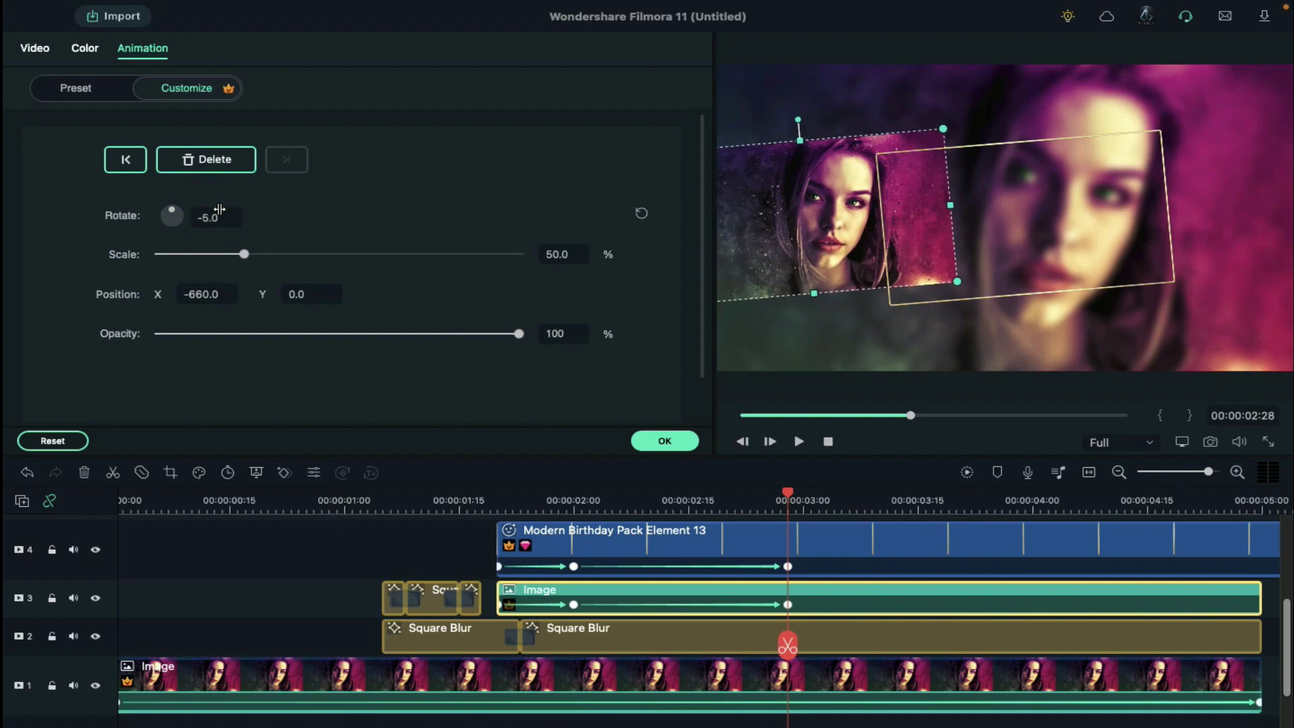
{"action": "left_click_drag", "start_coordinate": [188, 296], "coordinate": [840, 301]}
Trim the frame element at 00:00:05:00 and add ending keyframes with a slightly larger scale to the frame and the image
{"action": "scroll", "coordinate": [1173, 553], "scroll_direction": "right", "scroll_amount": 2}
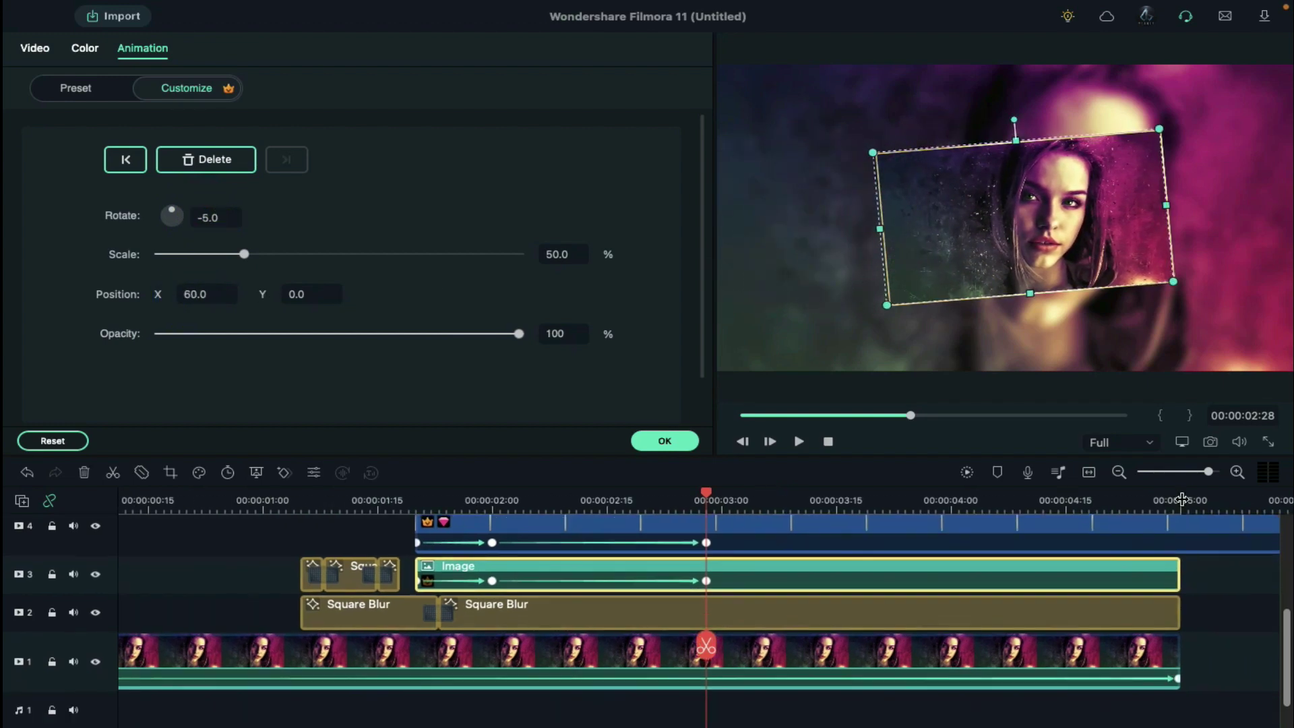
{"action": "left_click", "coordinate": [1181, 503]}
{"action": "left_click", "coordinate": [1207, 551]}
{"action": "double_click", "coordinate": [1159, 536]}
{"action": "left_click", "coordinate": [550, 254]}
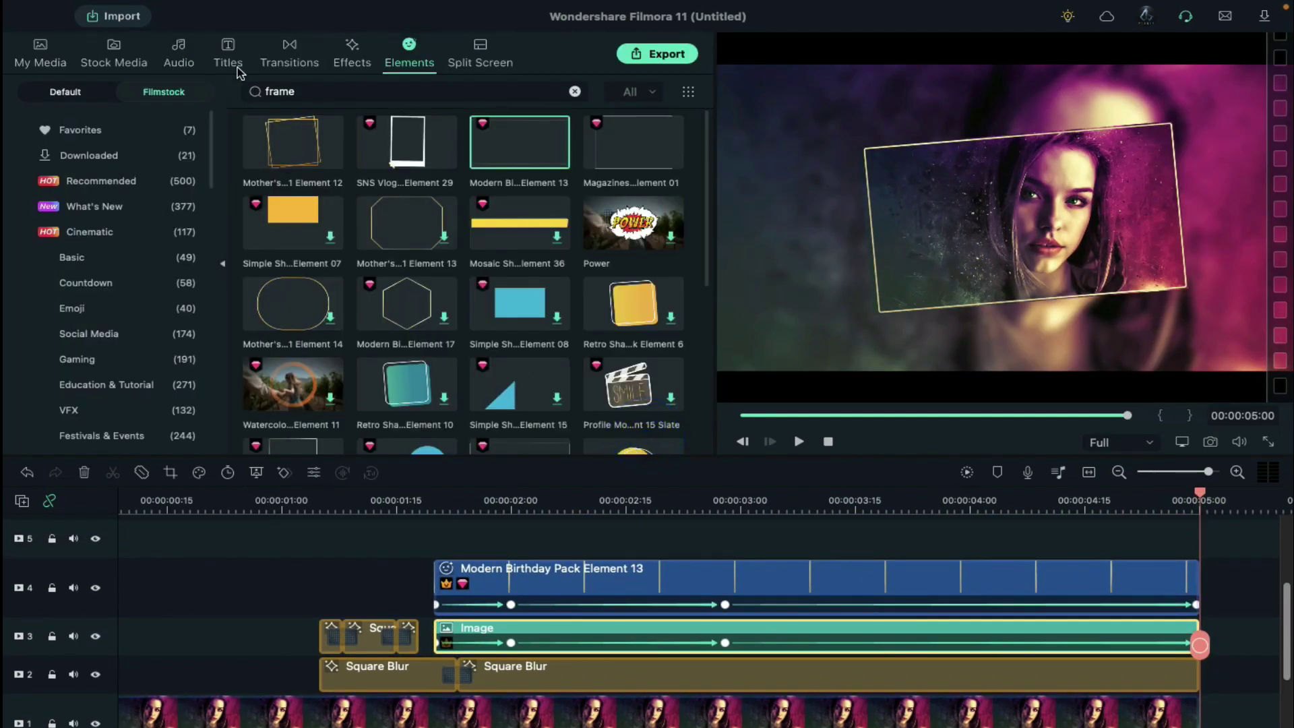
Preview the Shooting Pack titles and place Shooting Pack Title 01 on track 5 at the start of the timeline
{"action": "left_click", "coordinate": [232, 64]}
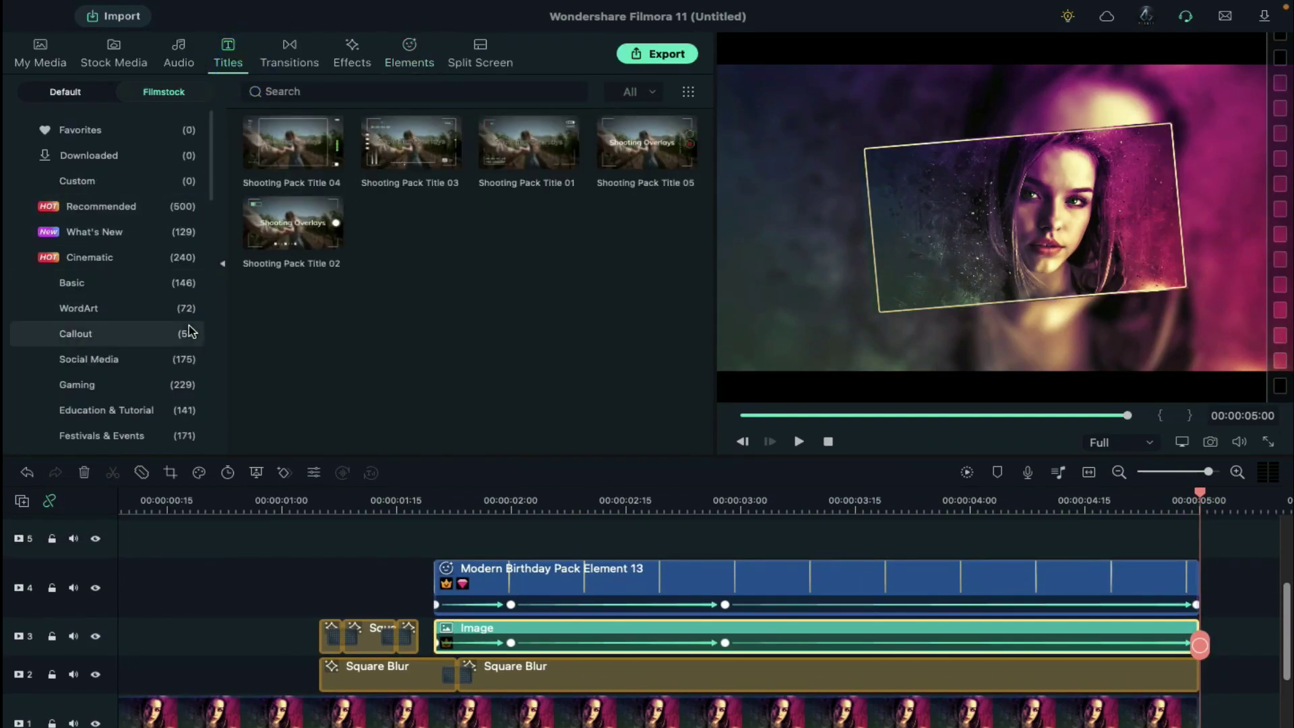
{"action": "scroll", "coordinate": [189, 329], "scroll_direction": "down", "scroll_amount": 15}
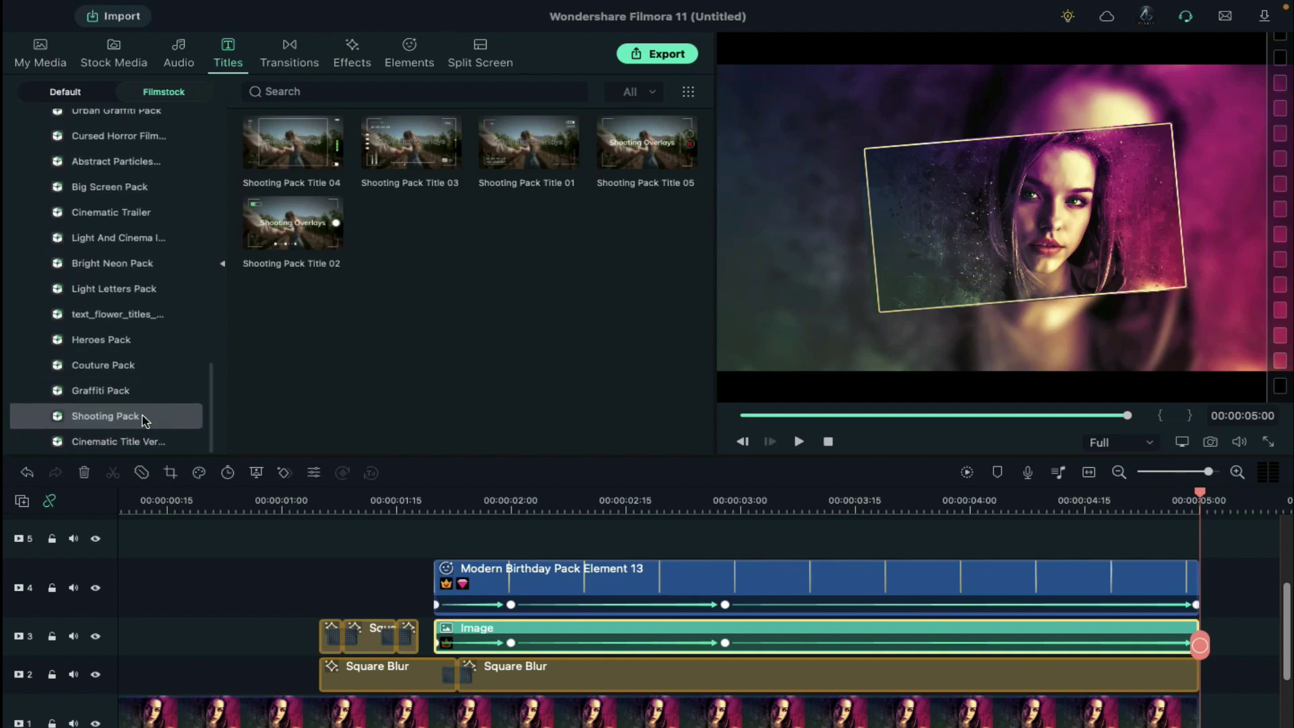
{"action": "left_click", "coordinate": [310, 159]}
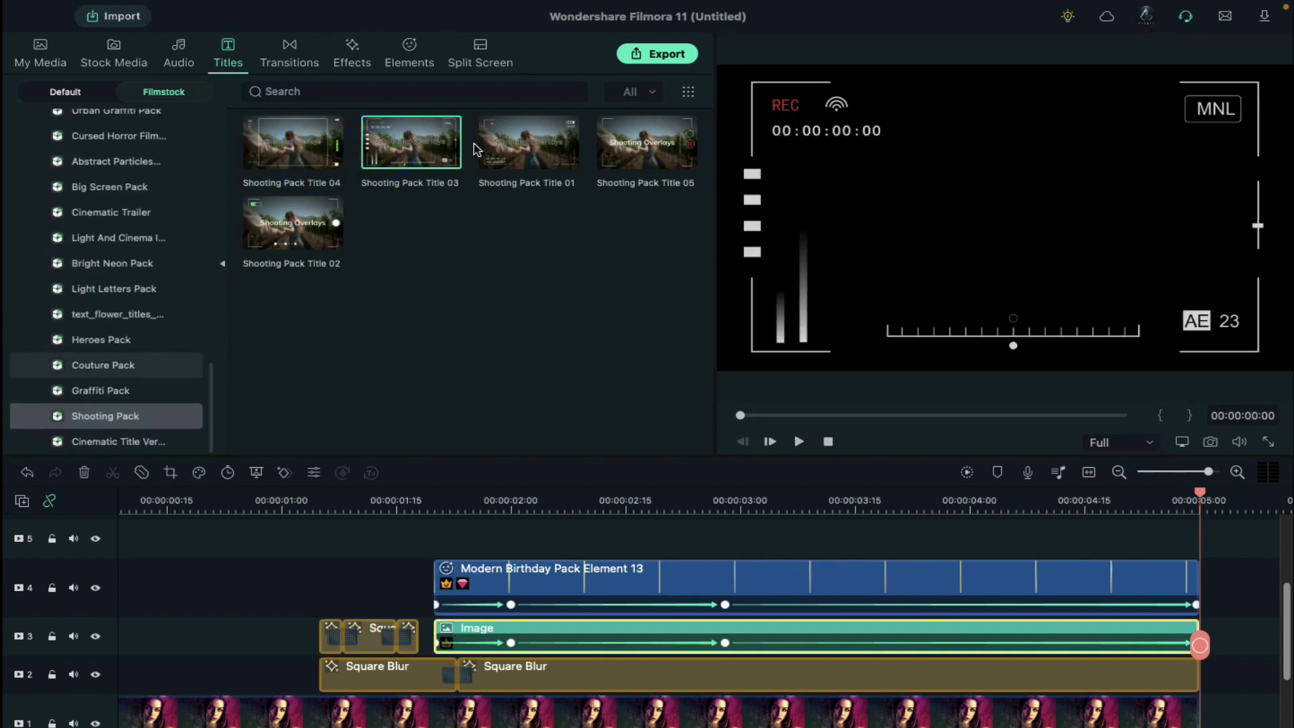
{"action": "left_click", "coordinate": [502, 149]}
{"action": "left_click", "coordinate": [640, 141]}
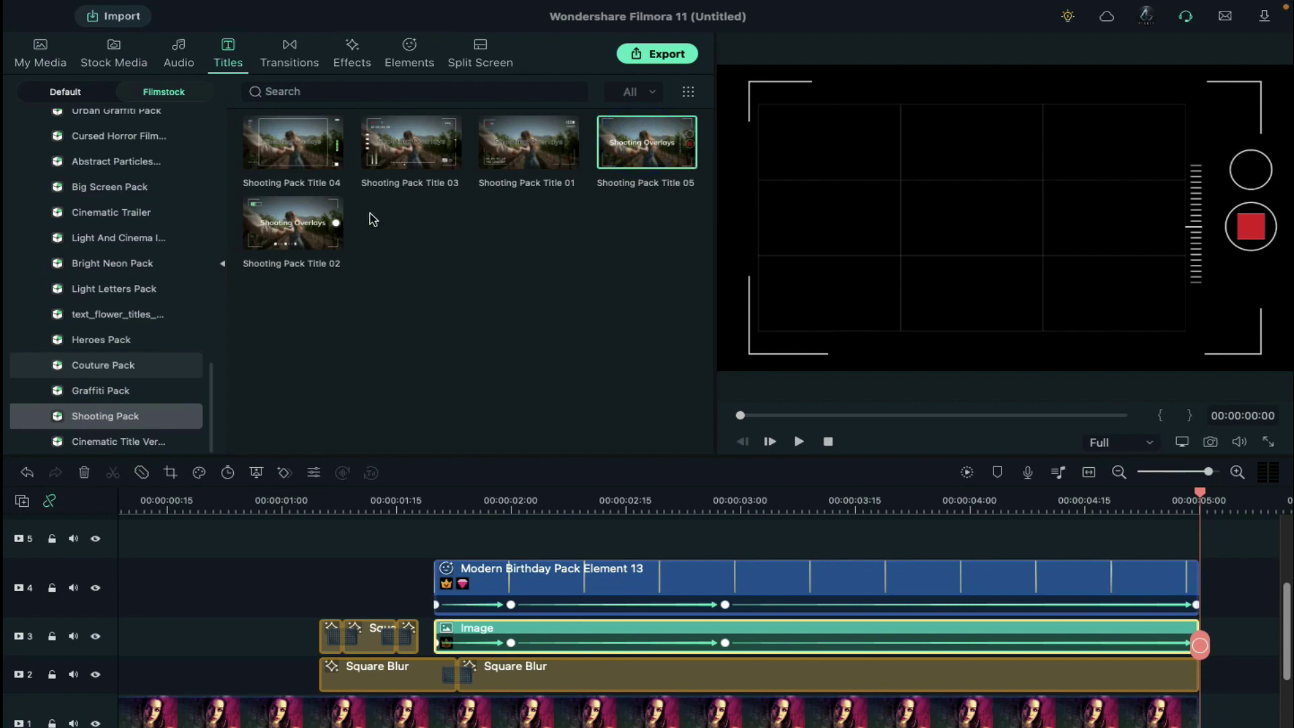
{"action": "left_click", "coordinate": [296, 221]}
{"action": "left_click", "coordinate": [529, 144]}
{"action": "left_click_drag", "start_coordinate": [529, 145], "coordinate": [138, 698]}
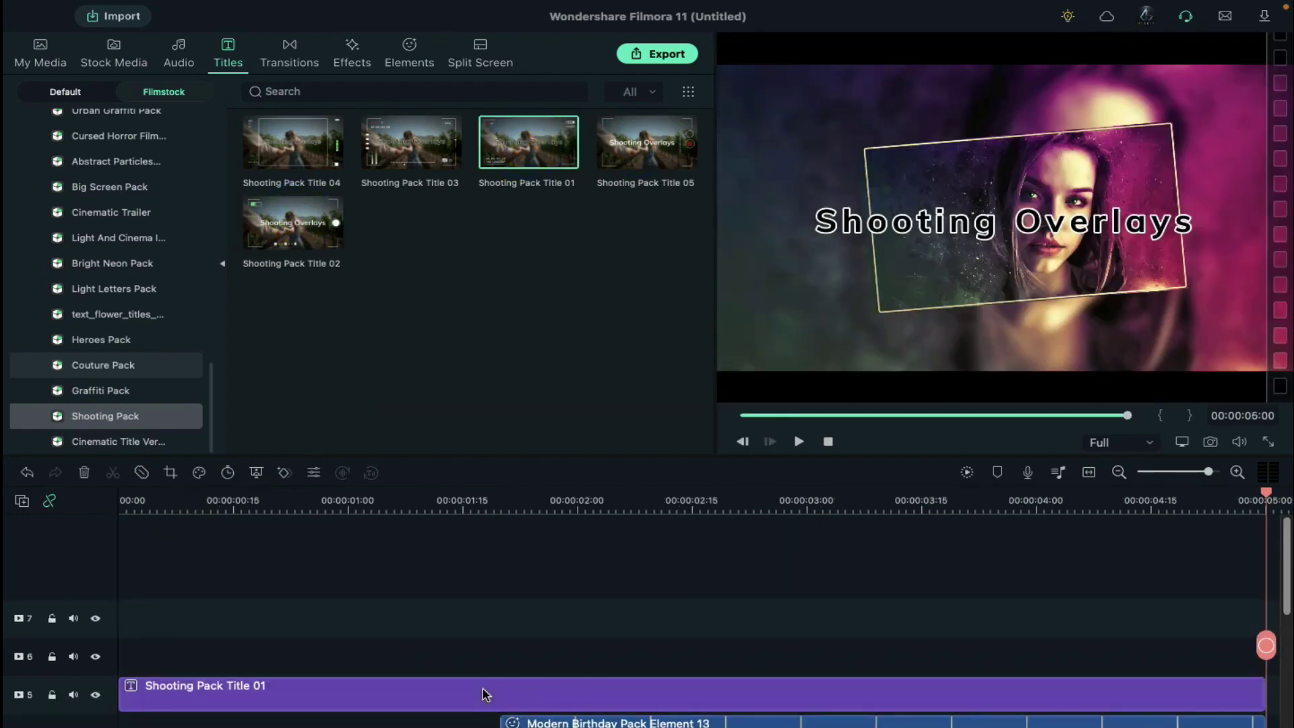
Delete the "Shooting Overlays" text from the Shooting Pack title and apply the change
{"action": "scroll", "coordinate": [451, 628], "scroll_direction": "up", "scroll_amount": 1}
{"action": "double_click", "coordinate": [428, 532]}
{"action": "left_click", "coordinate": [29, 49]}
{"action": "left_click_drag", "start_coordinate": [428, 203], "coordinate": [231, 180]}
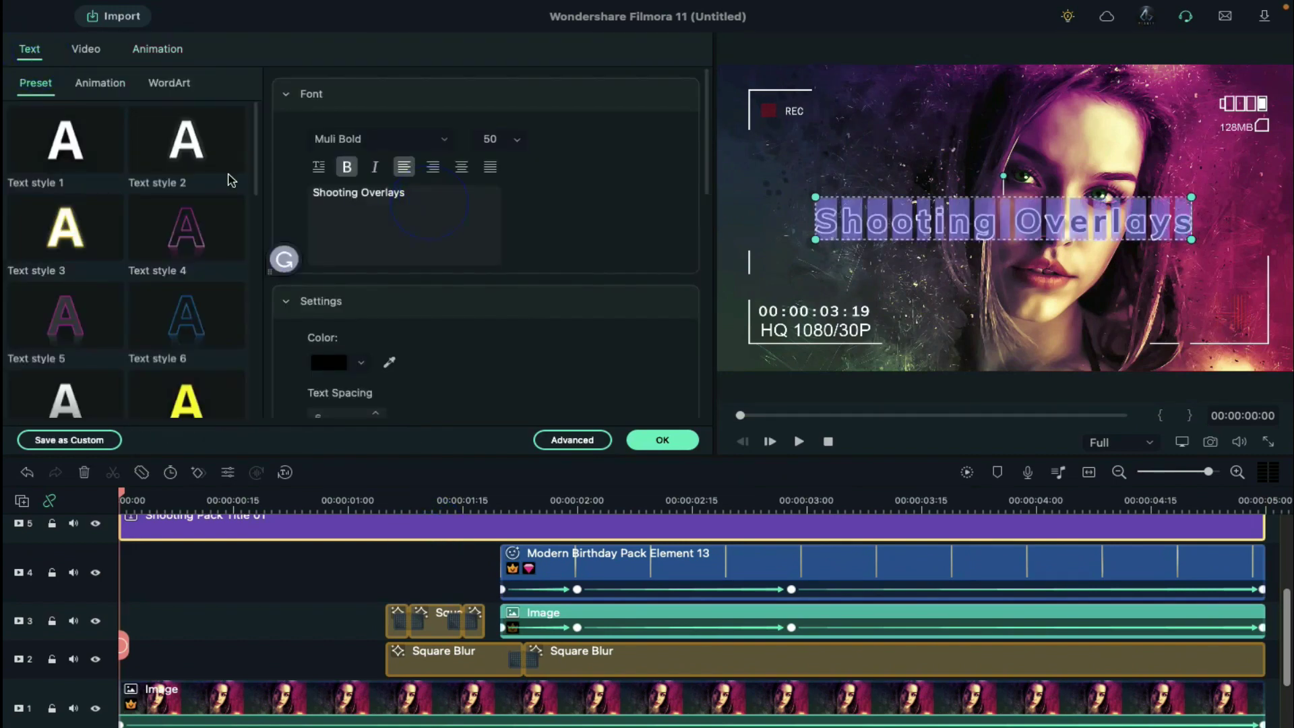
{"action": "key", "text": "BackSpace"}
{"action": "left_click", "coordinate": [656, 439]}
Add a keyframe to the title at 00:00:01:05 with its scale at 90%
{"action": "left_click", "coordinate": [371, 500]}
{"action": "key", "text": "Right"}
{"action": "key", "text": "Right"}
{"action": "key", "text": "Right"}
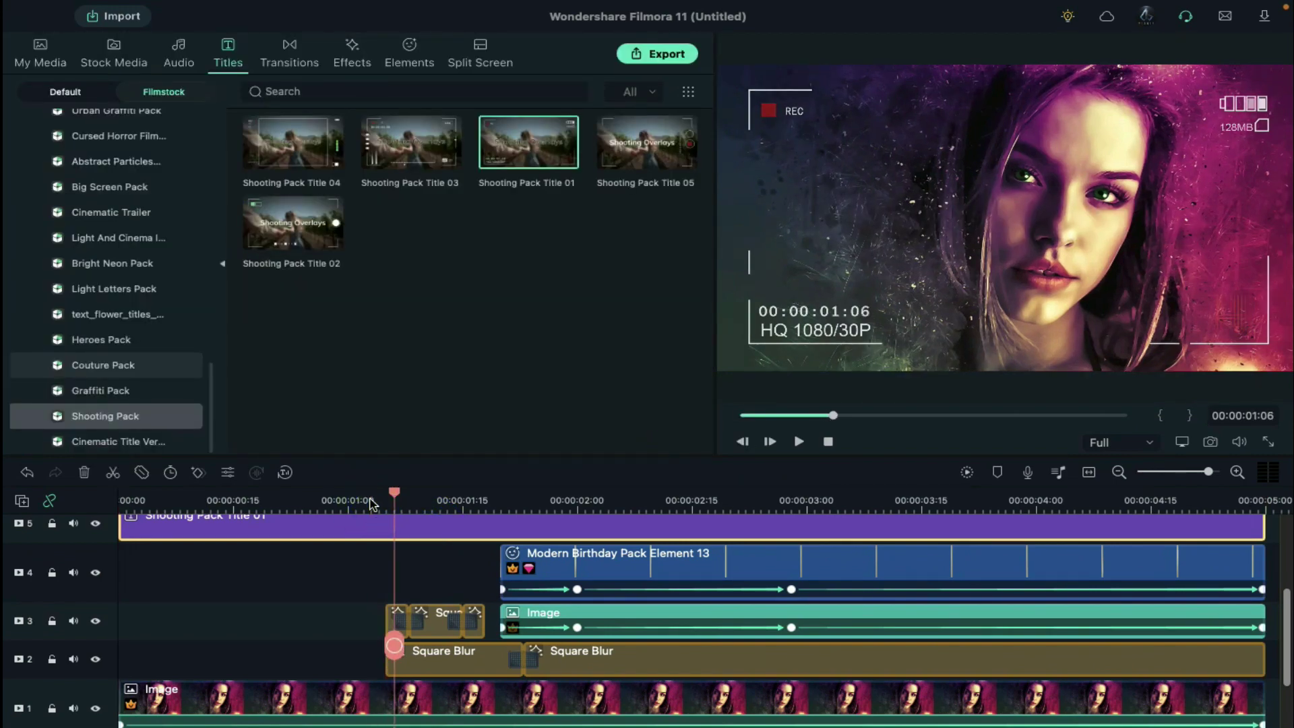
{"action": "double_click", "coordinate": [419, 532]}
{"action": "left_click", "coordinate": [158, 49]}
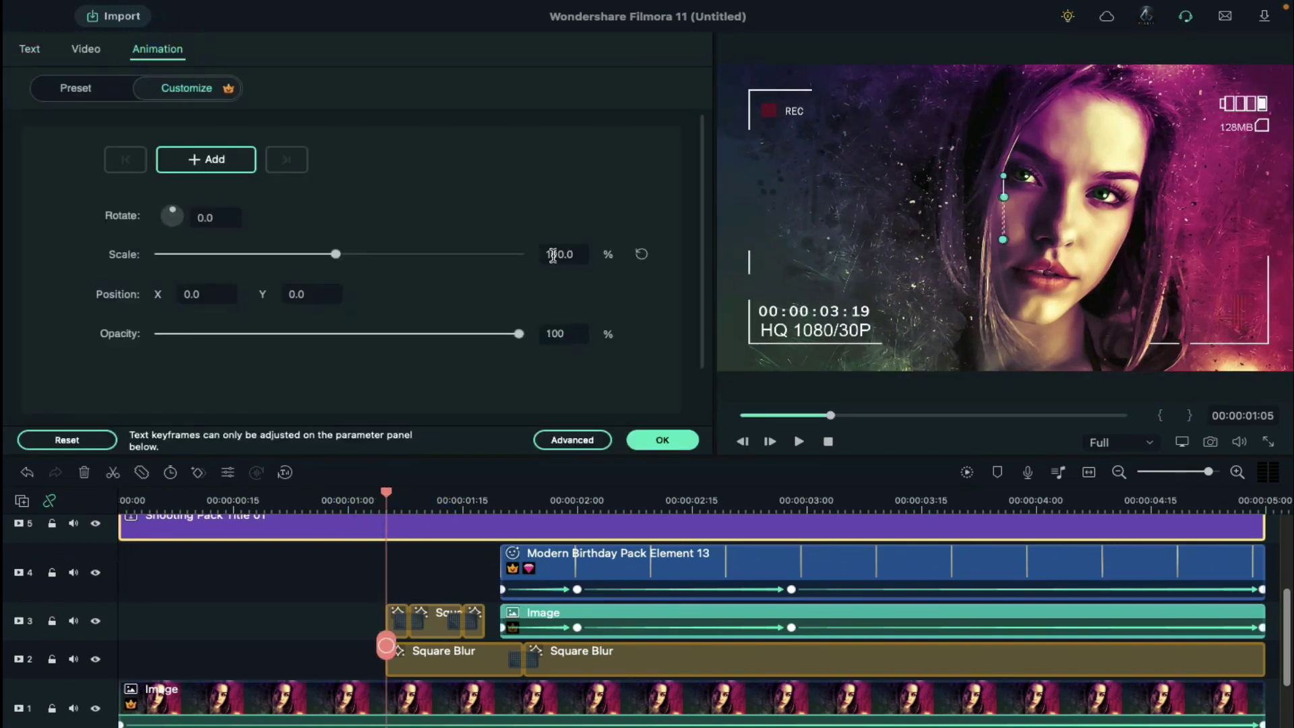
{"action": "left_click_drag", "start_coordinate": [553, 254], "coordinate": [534, 254]}
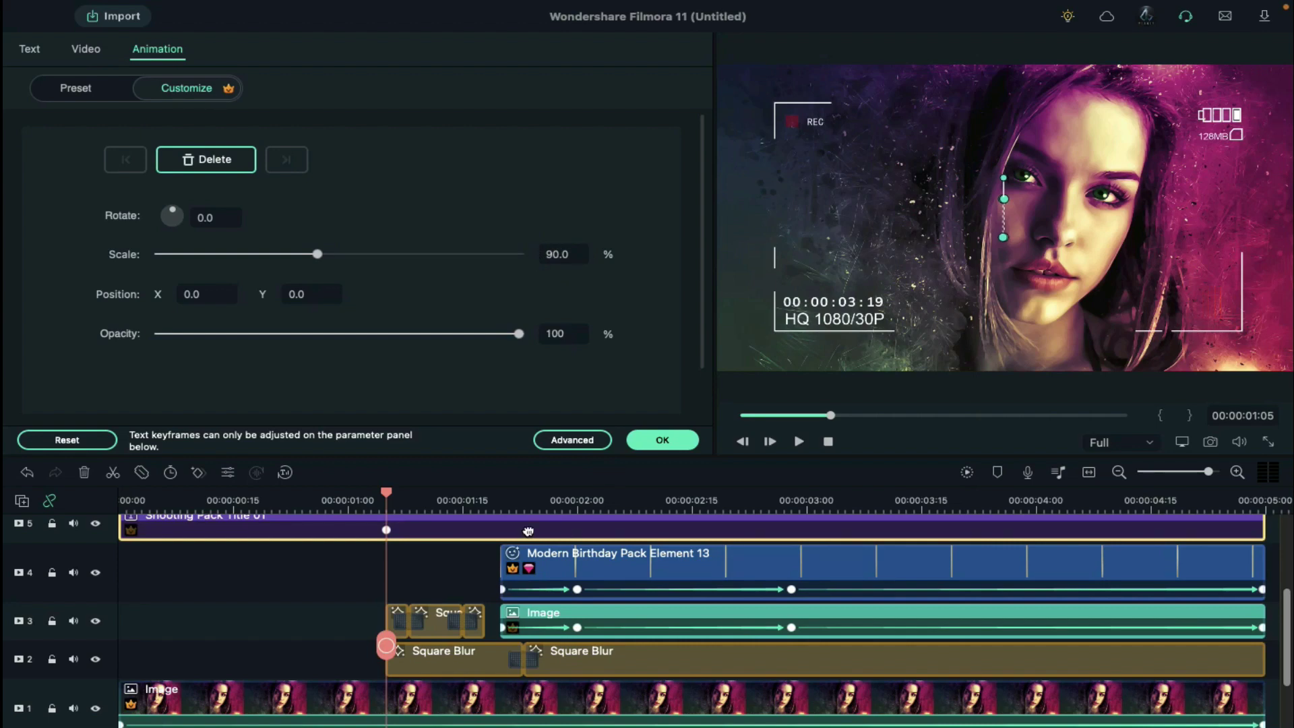
Add title keyframes at 00:00:01:10 with a scale of about 84% and at 00:00:01:15 with a scale of about 90%
{"action": "key", "text": "Right"}
{"action": "key", "text": "Right"}
{"action": "key", "text": "Right"}
{"action": "key", "text": "Right"}
{"action": "key", "text": "Right"}
{"action": "left_click", "coordinate": [528, 532]}
{"action": "left_click_drag", "start_coordinate": [550, 249], "coordinate": [539, 252]}
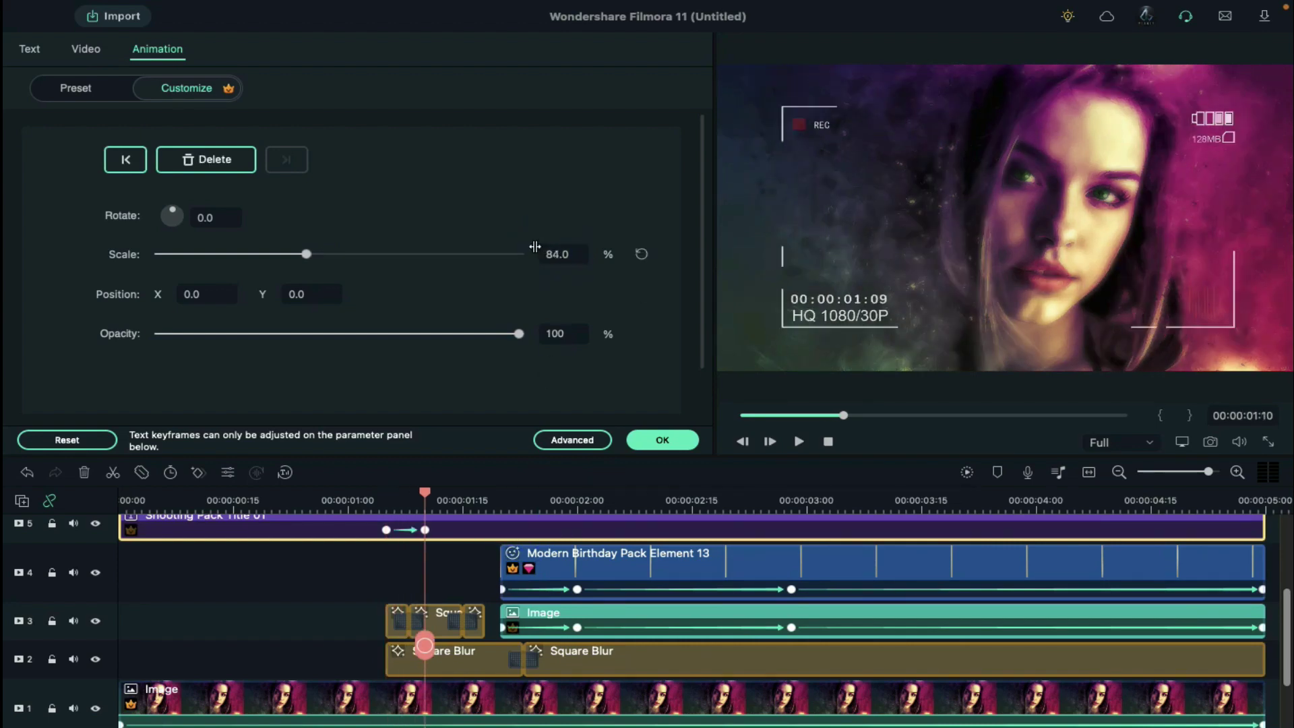
{"action": "key", "text": "Right"}
{"action": "key", "text": "Right"}
{"action": "key", "text": "Right"}
{"action": "key", "text": "Right"}
{"action": "key", "text": "Right"}
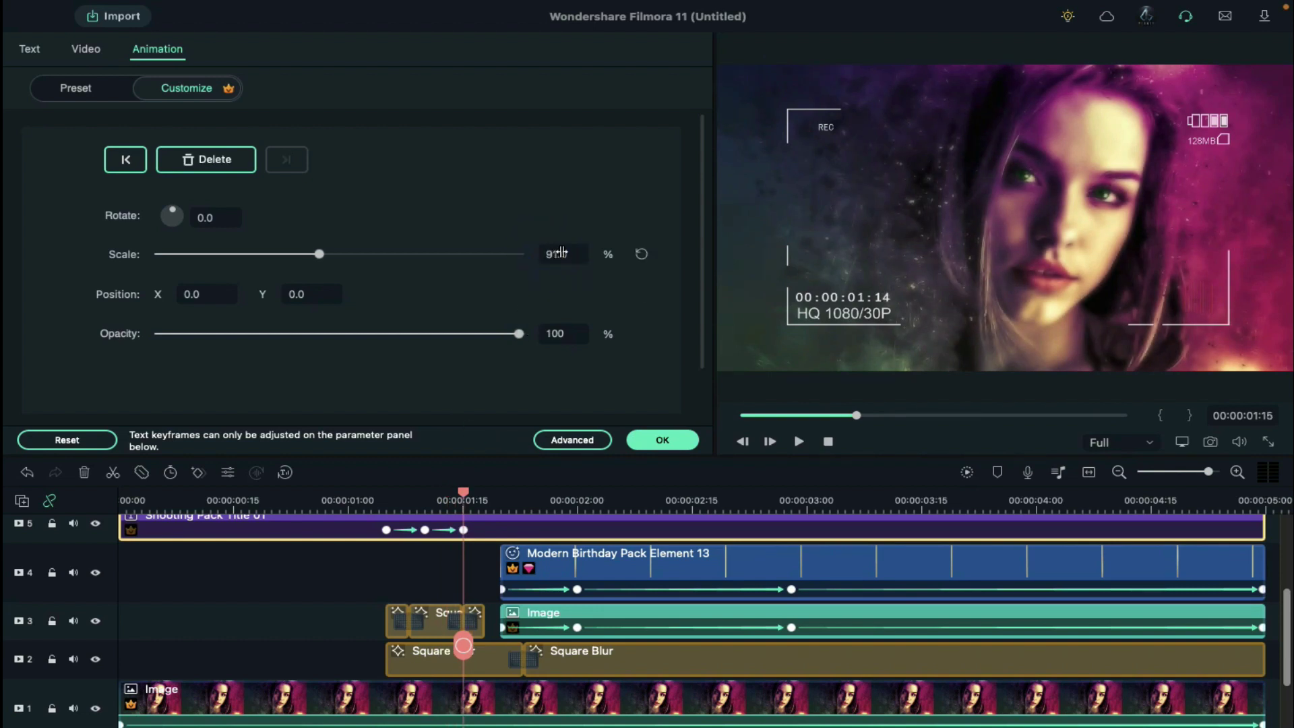
{"action": "left_click_drag", "start_coordinate": [561, 252], "coordinate": [560, 250]}
Add a title keyframe at 00:00:01:25 with the opacity lowered to fully transparent and apply the animation
{"action": "left_click_drag", "start_coordinate": [465, 492], "coordinate": [539, 489]}
{"action": "left_click_drag", "start_coordinate": [518, 334], "coordinate": [159, 334]}
{"action": "left_click", "coordinate": [663, 440]}
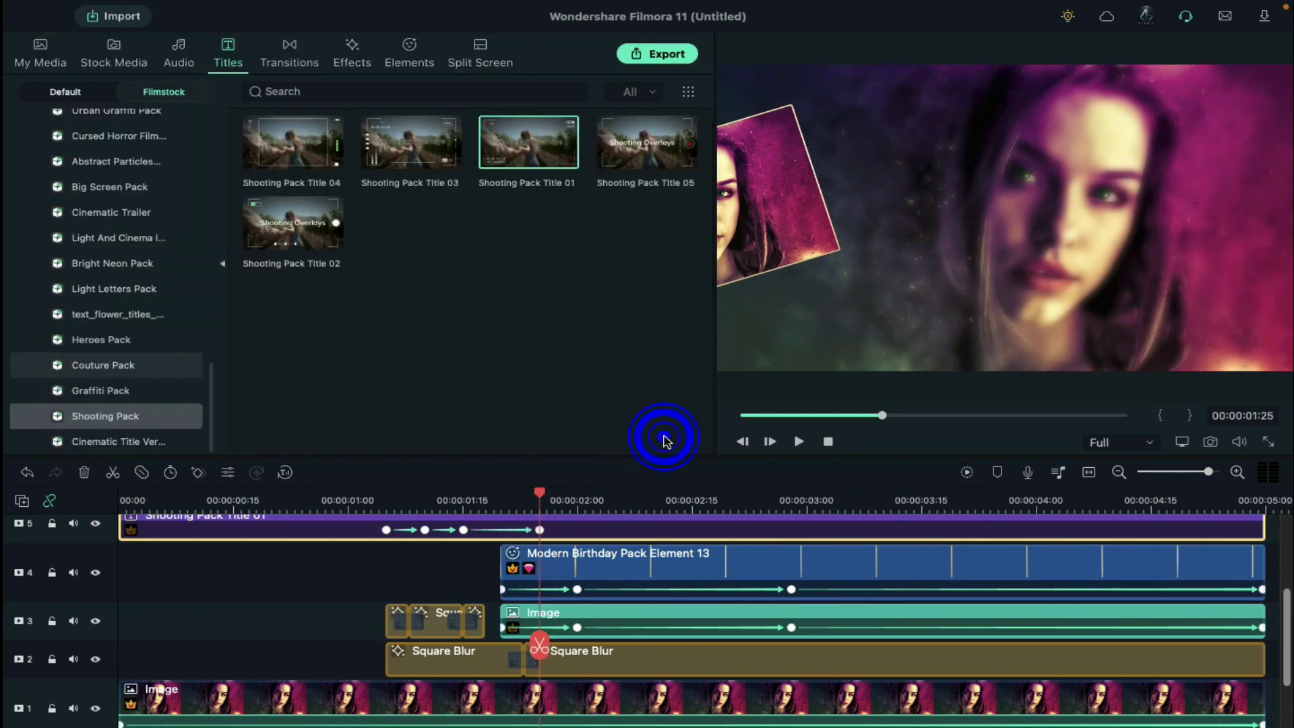
Add Flash transitions at the start of the track 3 image and the frame, shorten both to end at 00:00:01:25, and render the preview
{"action": "left_click", "coordinate": [294, 62]}
{"action": "left_click_drag", "start_coordinate": [519, 303], "coordinate": [539, 616]}
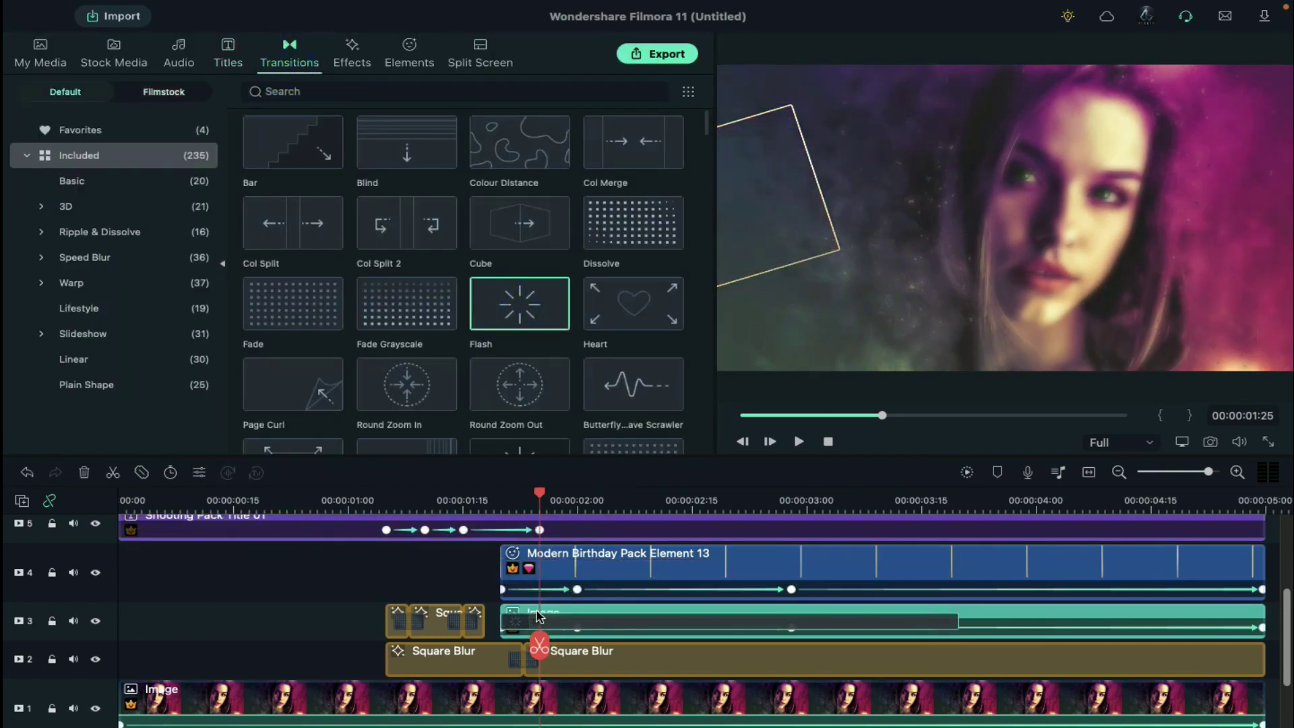
{"action": "left_click_drag", "start_coordinate": [957, 620], "coordinate": [540, 606]}
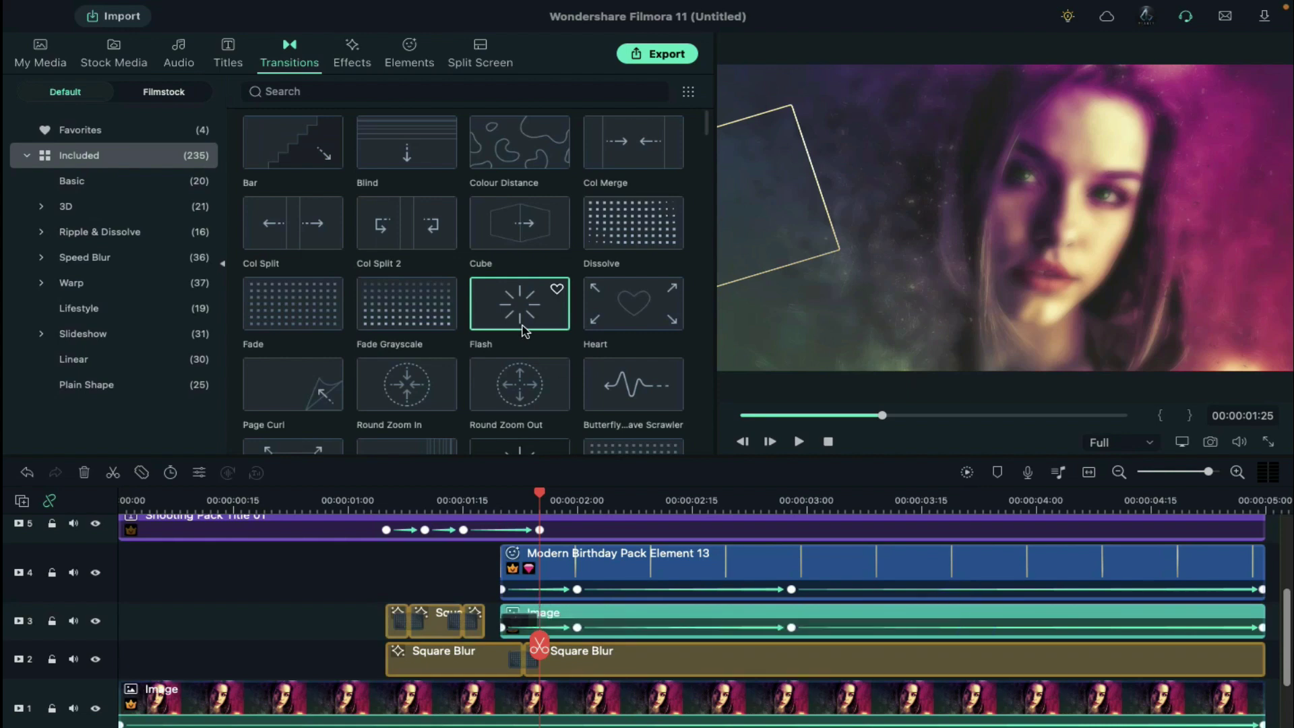
{"action": "left_click_drag", "start_coordinate": [523, 317], "coordinate": [522, 564]}
{"action": "left_click_drag", "start_coordinate": [542, 599], "coordinate": [540, 599]}
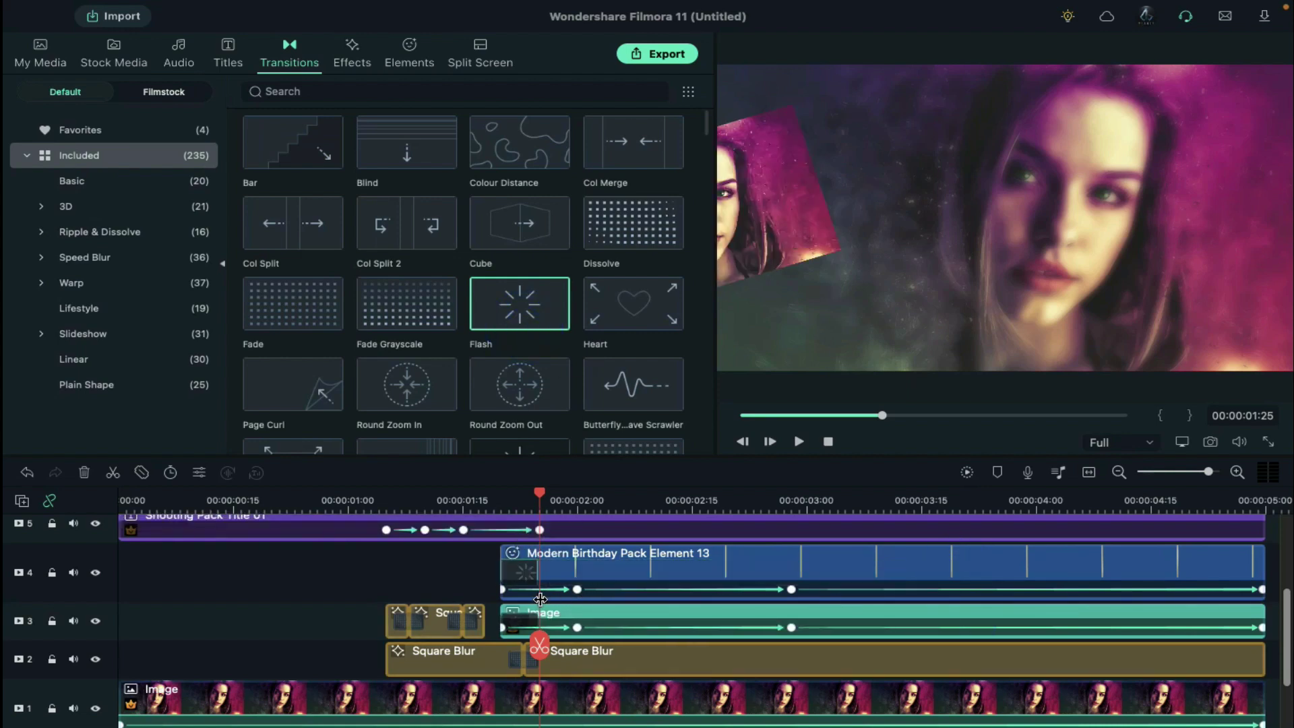
{"action": "left_click", "coordinate": [968, 473]}
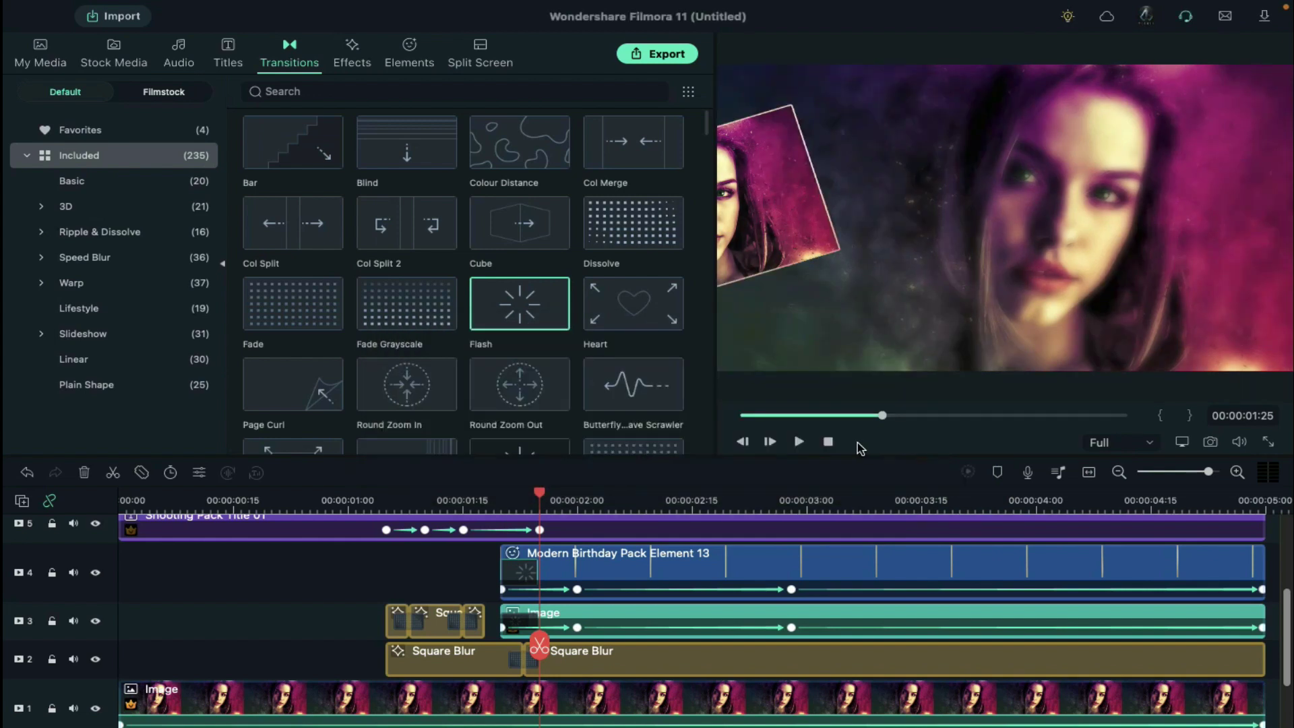
{"action": "left_click", "coordinate": [830, 441]}
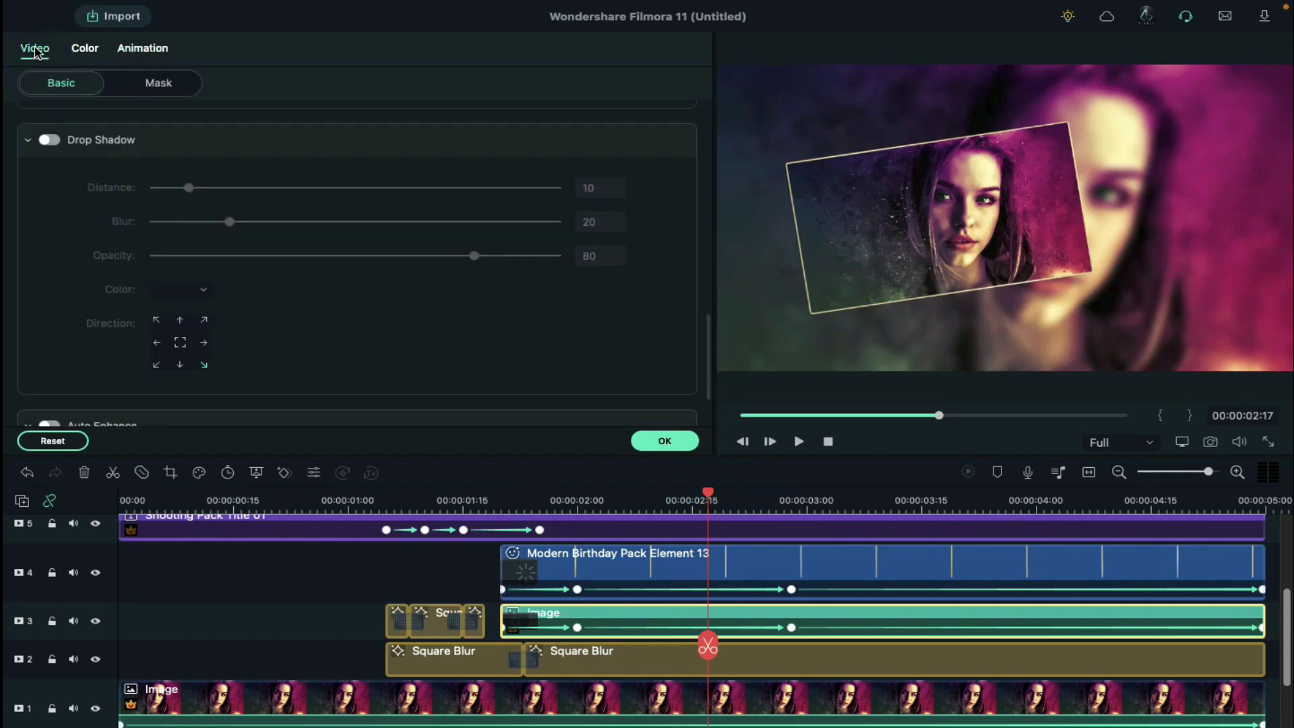
Enable Drop Shadow at opacity 100 on the track 3 image (distance 5, blur 15) and on the frame element (distance 10, blur 20)
{"action": "left_click", "coordinate": [201, 292]}
{"action": "left_click_drag", "start_coordinate": [316, 556], "coordinate": [344, 556]}
{"action": "left_click", "coordinate": [159, 309]}
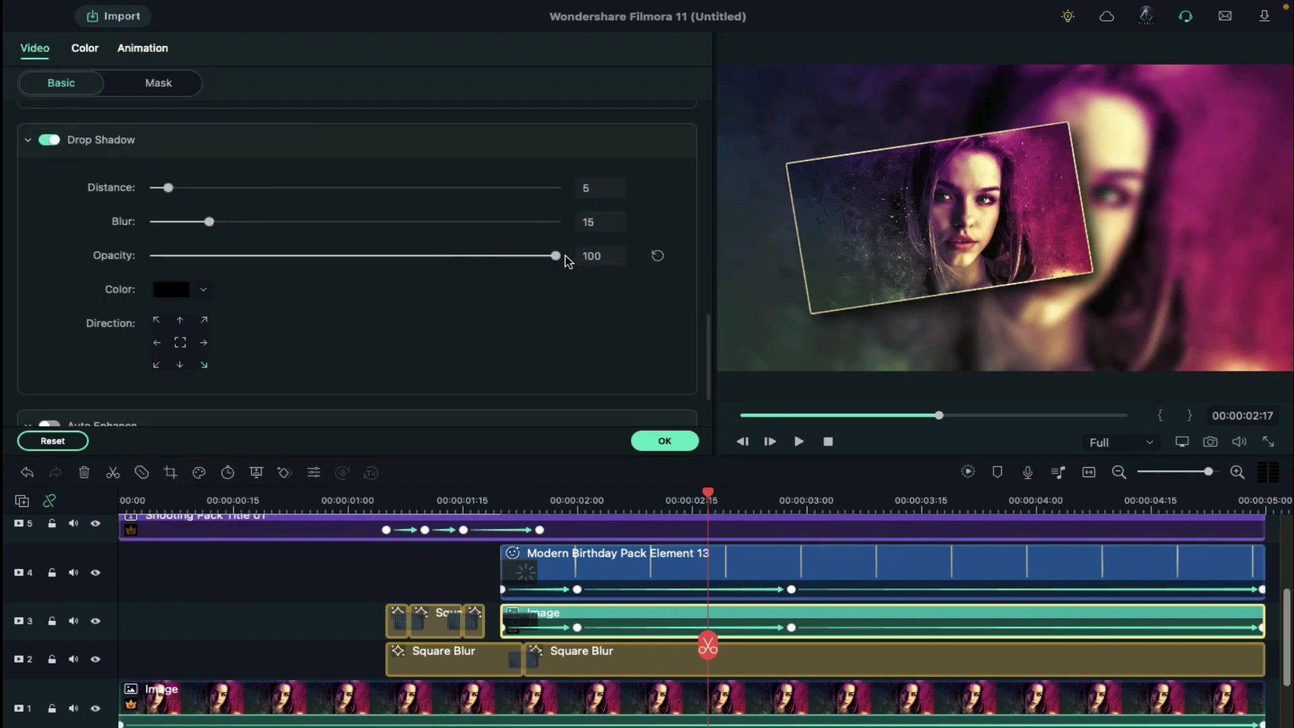
{"action": "left_click", "coordinate": [673, 564]}
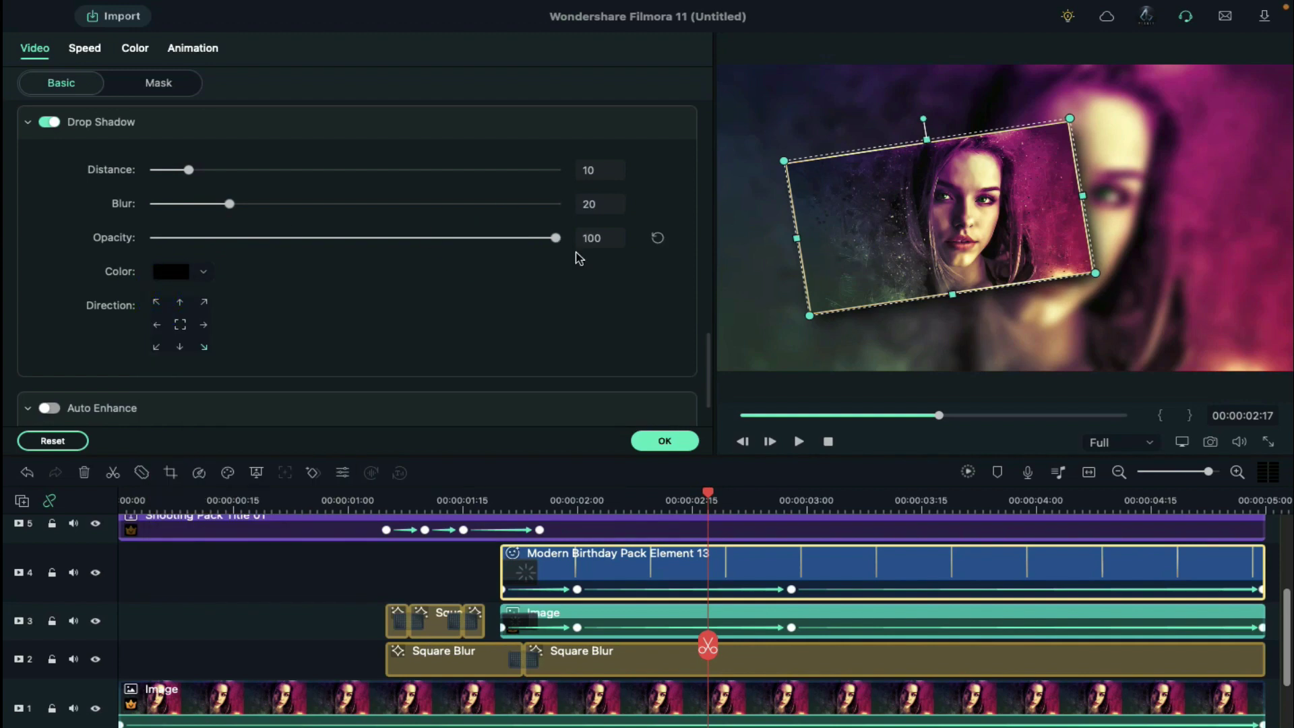
{"action": "left_click", "coordinate": [664, 440]}
Render the timeline preview again and play the animation from the beginning
{"action": "left_click", "coordinate": [968, 472]}
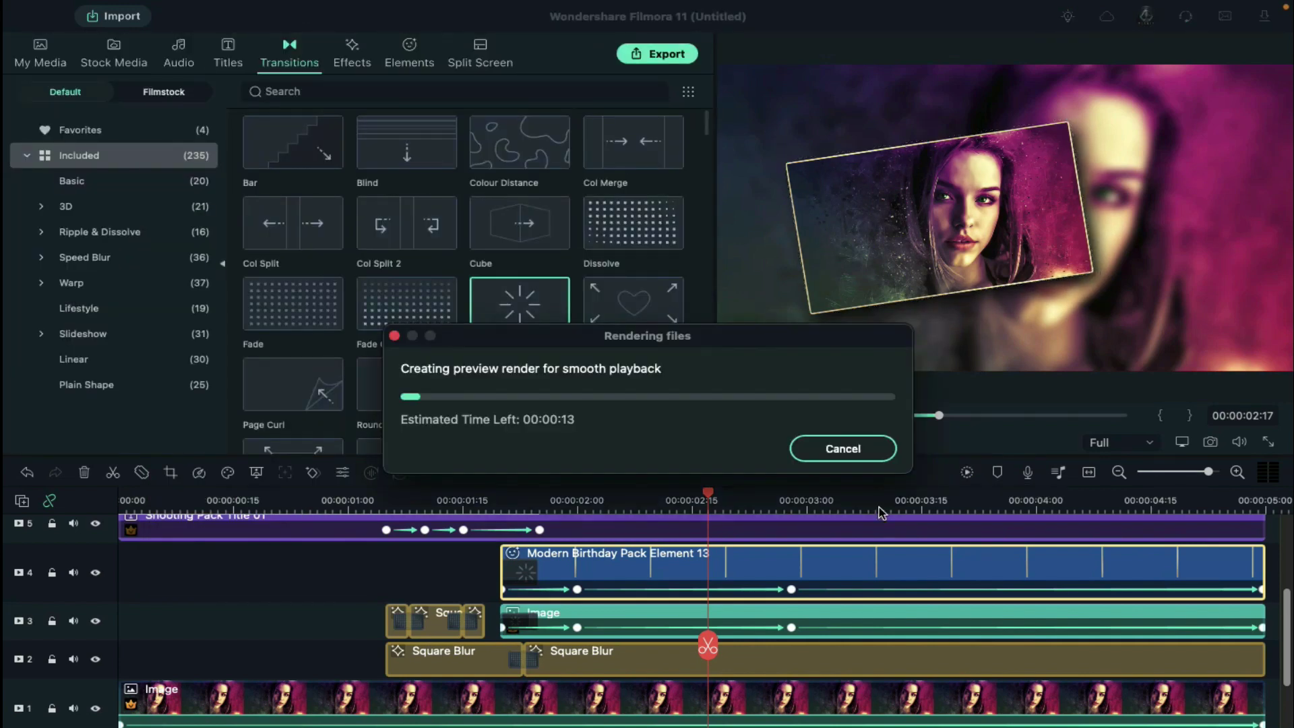
{"action": "left_click", "coordinate": [798, 440]}
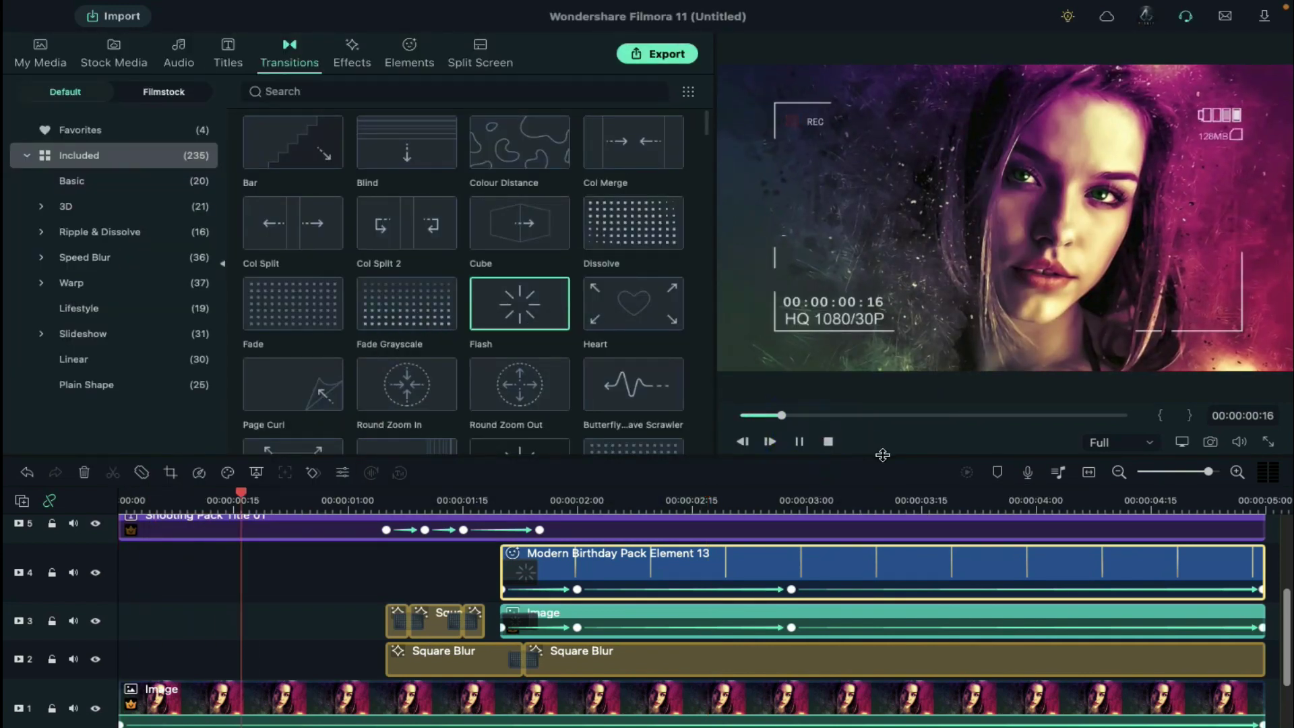